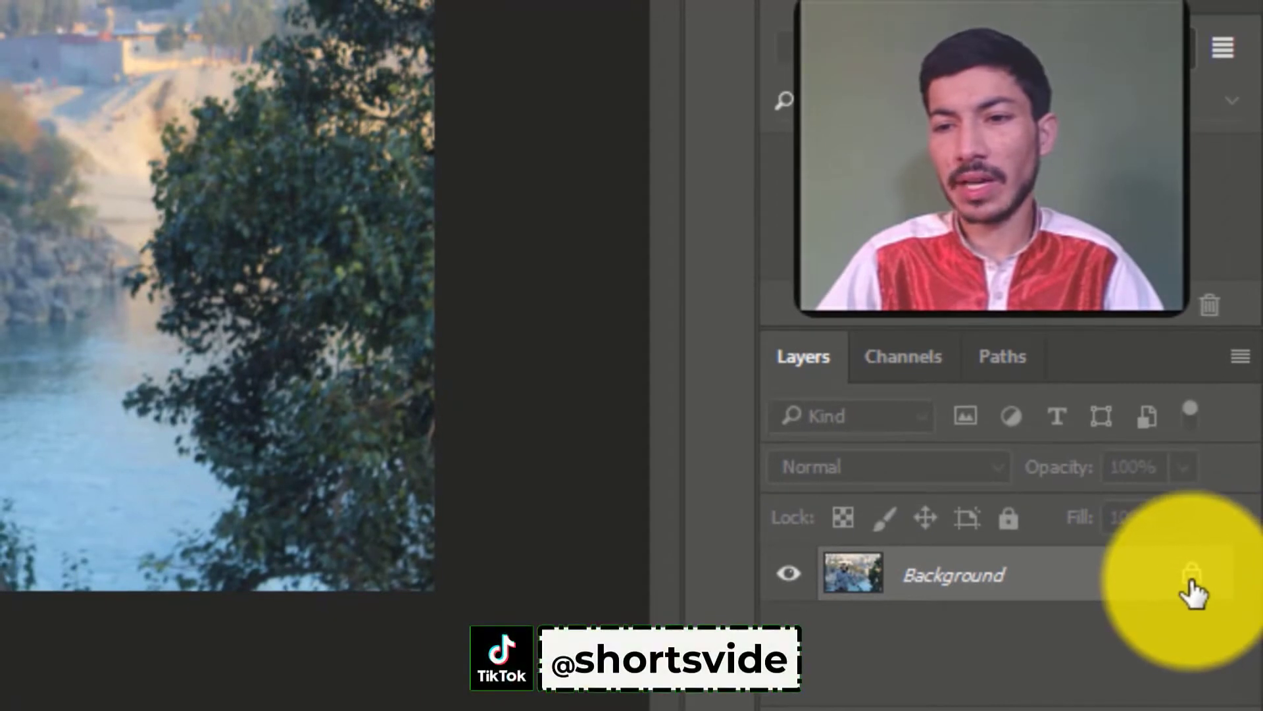
# - Unlock the Background layer and activate the Quick Selection tool
pyautogui.click(1184, 558)
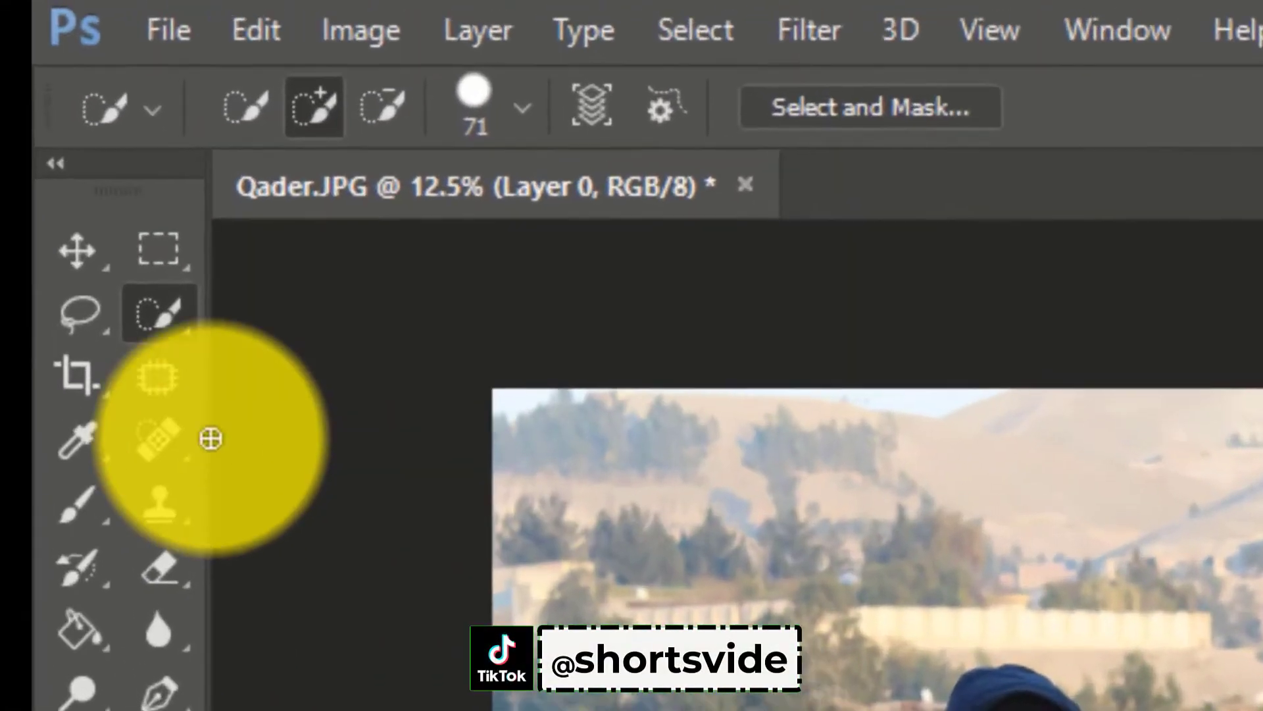
pyautogui.click(169, 337)
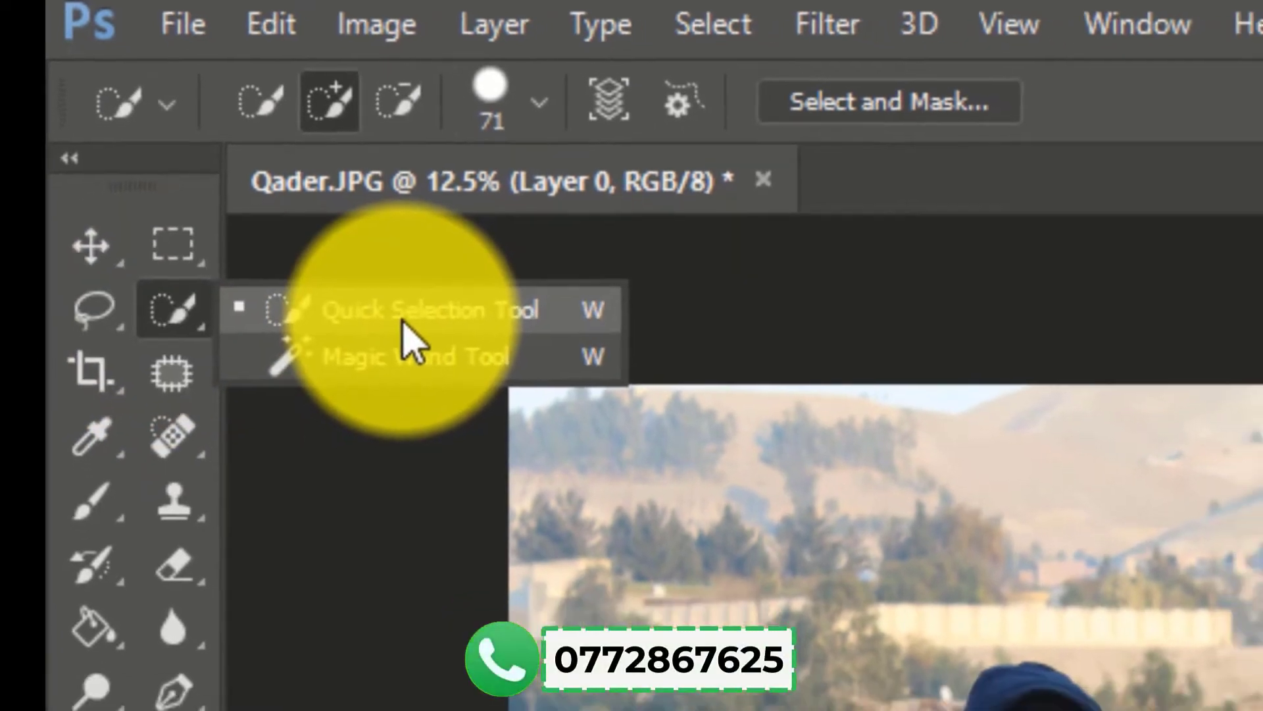
pyautogui.click(411, 339)
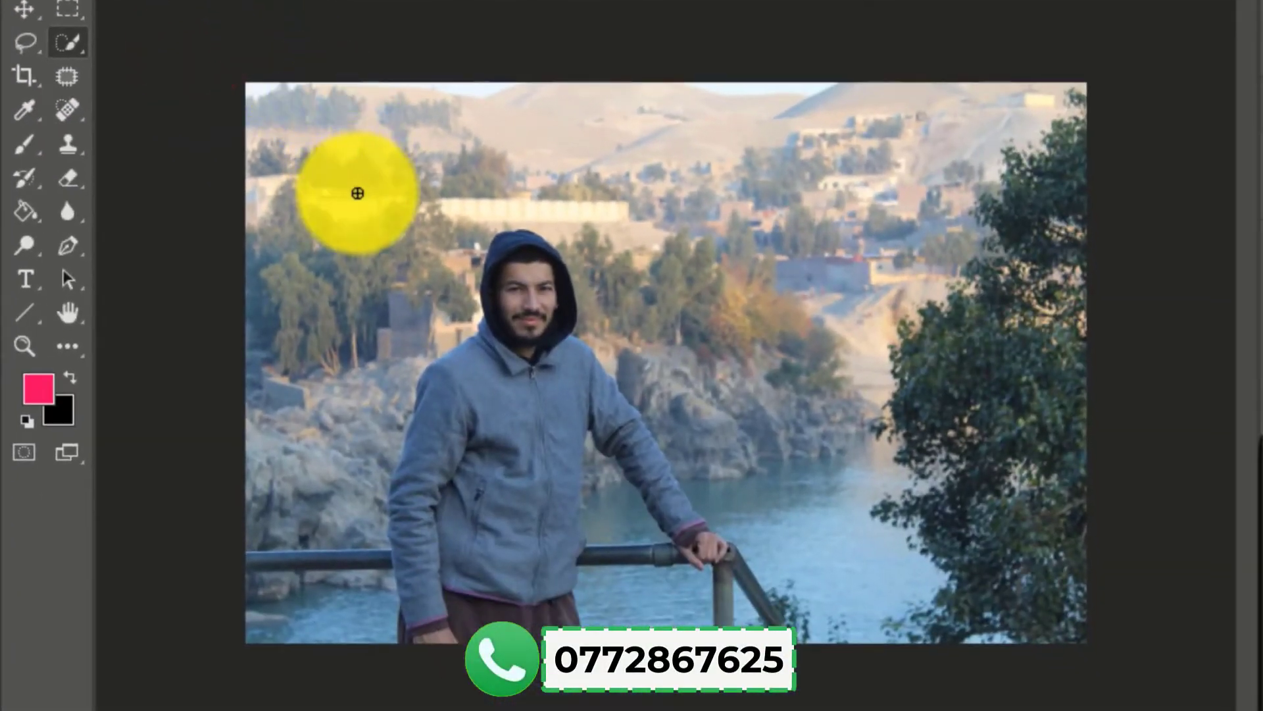
# - Select the scenery behind the man with Quick Selection, from the hills and trees on one side to the river on the other
pyautogui.scroll(5, 412, 249)
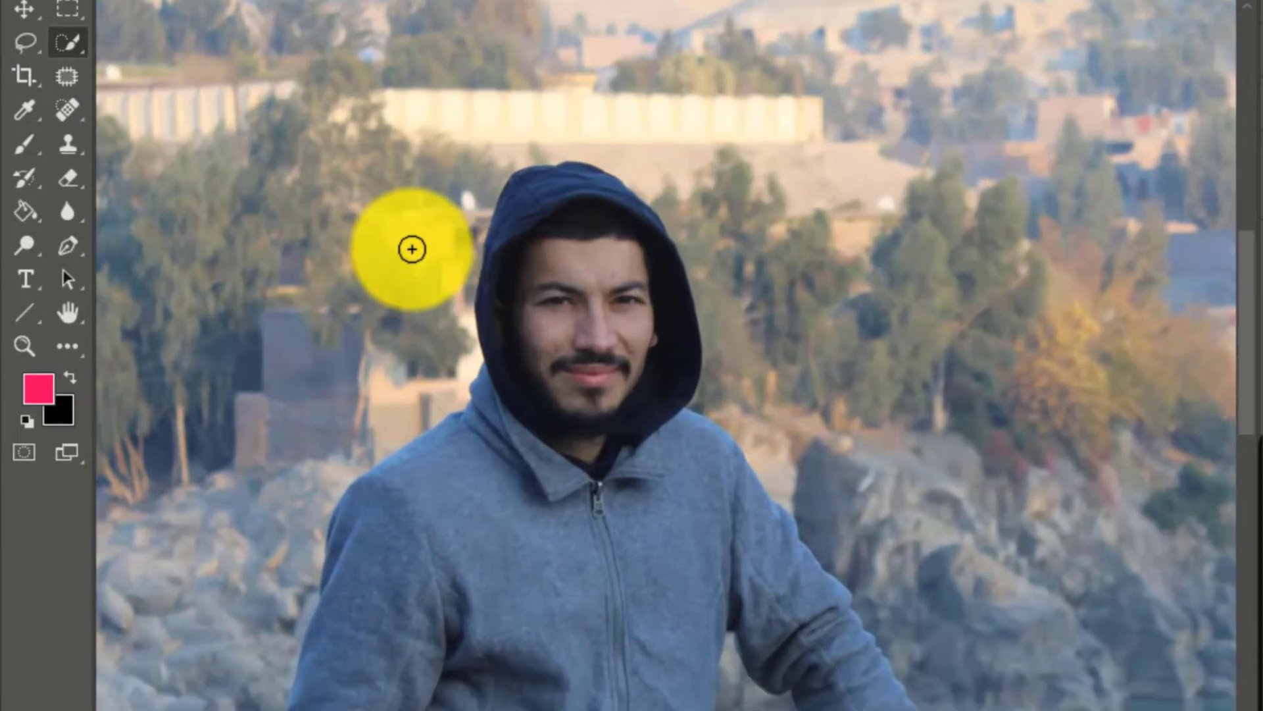
pyautogui.scroll(2, 412, 250)
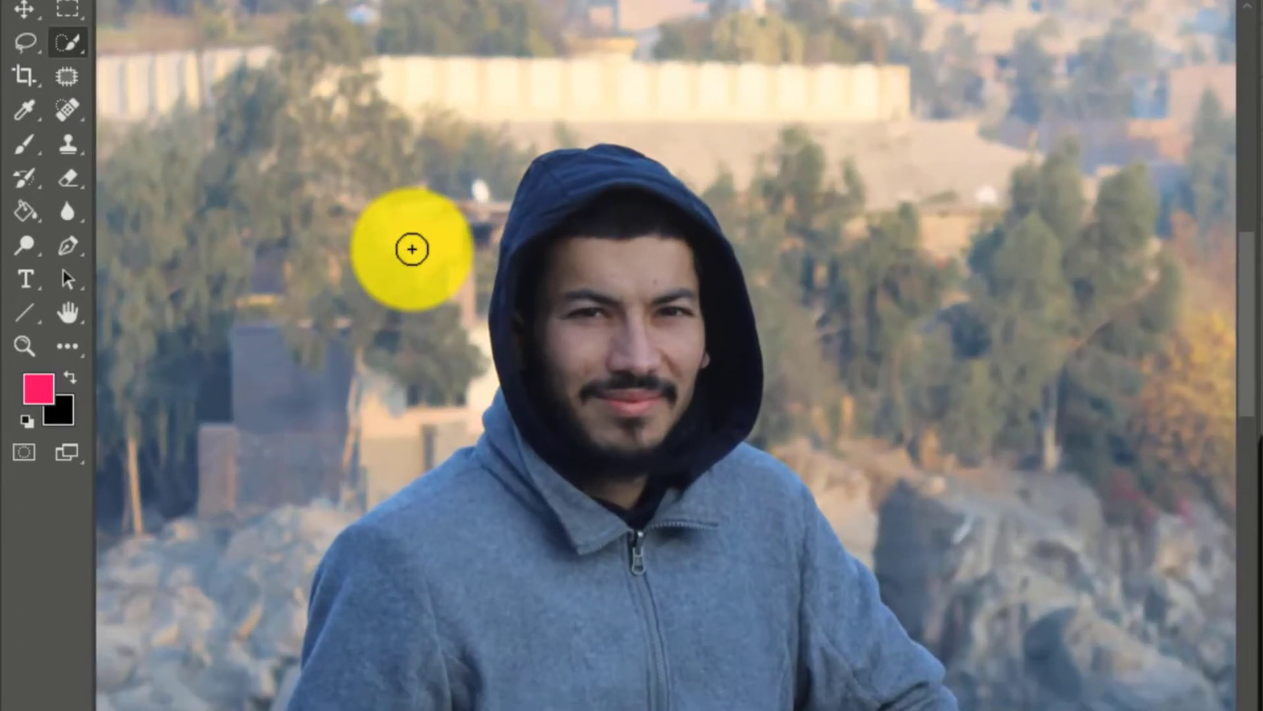
pyautogui.scroll(-2, 364, 160)
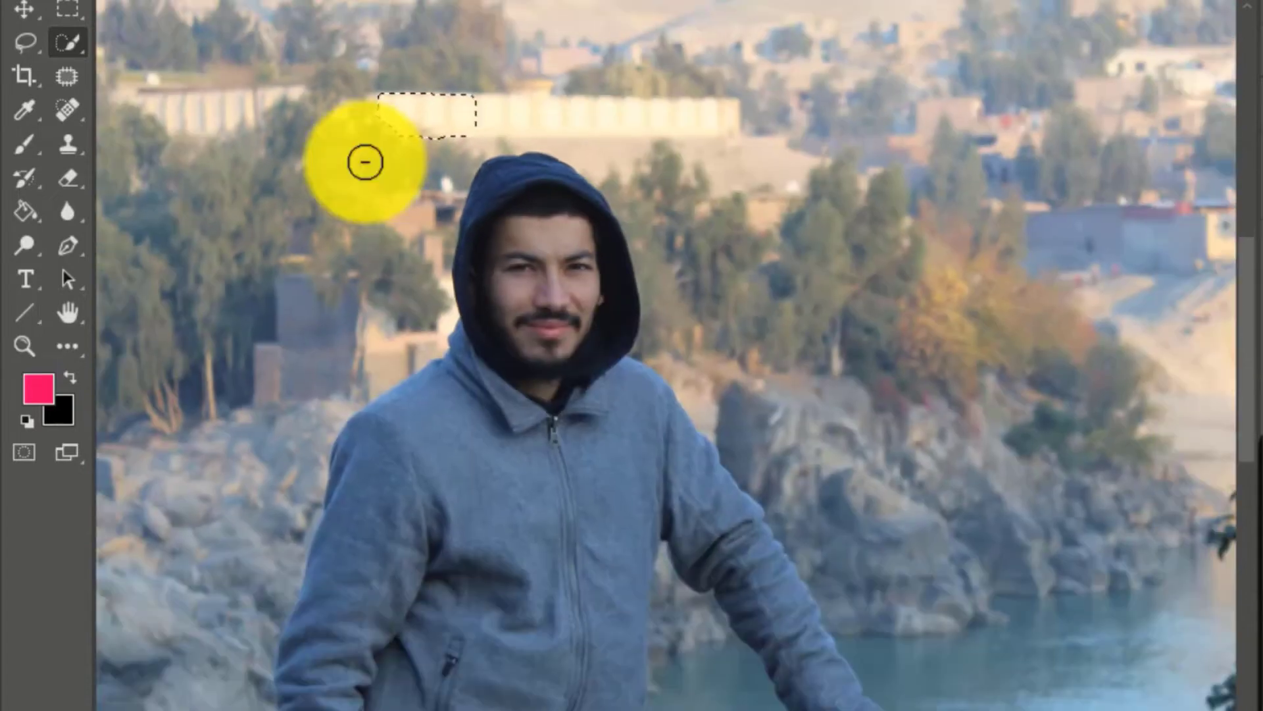
pyautogui.scroll(-1, 362, 160)
pyautogui.scroll(-2, 256, 104)
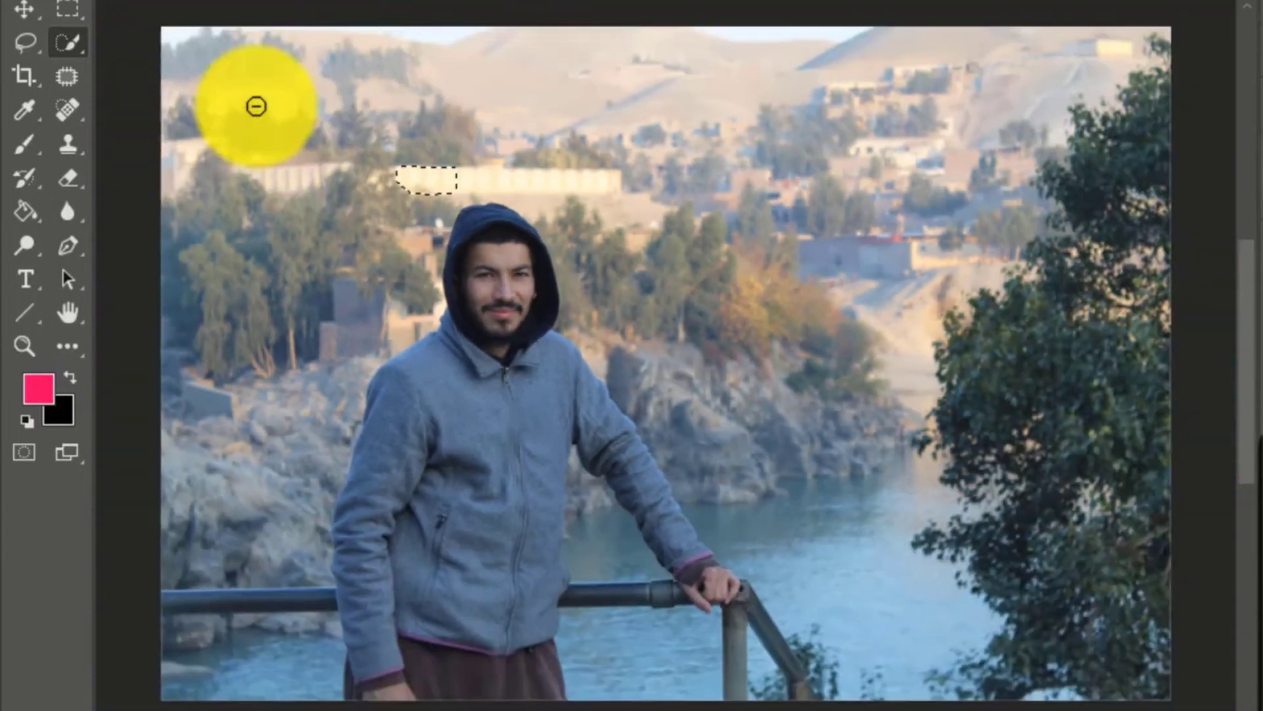
pyautogui.moveTo(238, 87)
pyautogui.mouseDown()
pyautogui.moveTo(305, 282)
pyautogui.moveTo(263, 383)
pyautogui.moveTo(252, 565)
pyautogui.moveTo(271, 664)
pyautogui.moveTo(288, 428)
pyautogui.moveTo(393, 215)
pyautogui.moveTo(398, 115)
pyautogui.moveTo(422, 107)
pyautogui.moveTo(520, 136)
pyautogui.mouseUp()
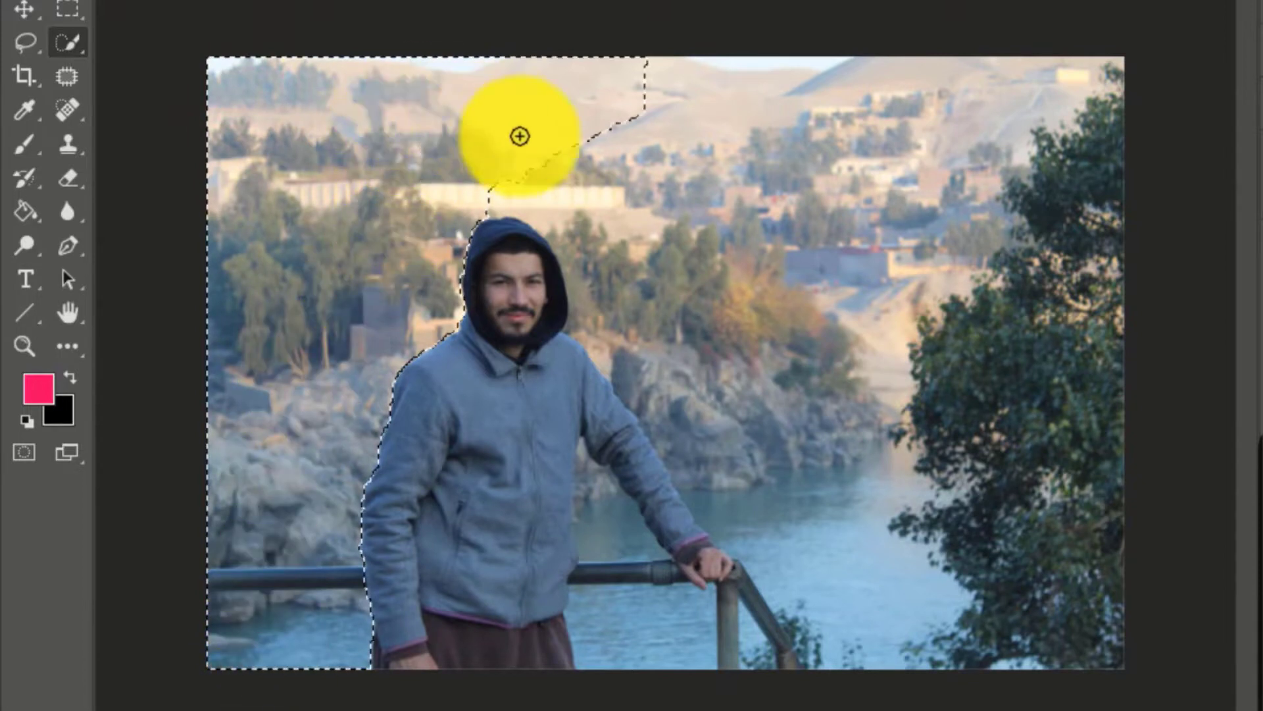
pyautogui.moveTo(581, 216)
pyautogui.mouseDown()
pyautogui.moveTo(597, 258)
pyautogui.moveTo(661, 192)
pyautogui.moveTo(804, 140)
pyautogui.moveTo(974, 178)
pyautogui.moveTo(1051, 226)
pyautogui.moveTo(1070, 226)
pyautogui.moveTo(1070, 180)
pyautogui.moveTo(1104, 384)
pyautogui.moveTo(1100, 646)
pyautogui.moveTo(977, 648)
pyautogui.moveTo(949, 630)
pyautogui.moveTo(886, 536)
pyautogui.moveTo(879, 461)
pyautogui.moveTo(814, 597)
pyautogui.moveTo(726, 661)
pyautogui.moveTo(680, 645)
pyautogui.mouseUp()
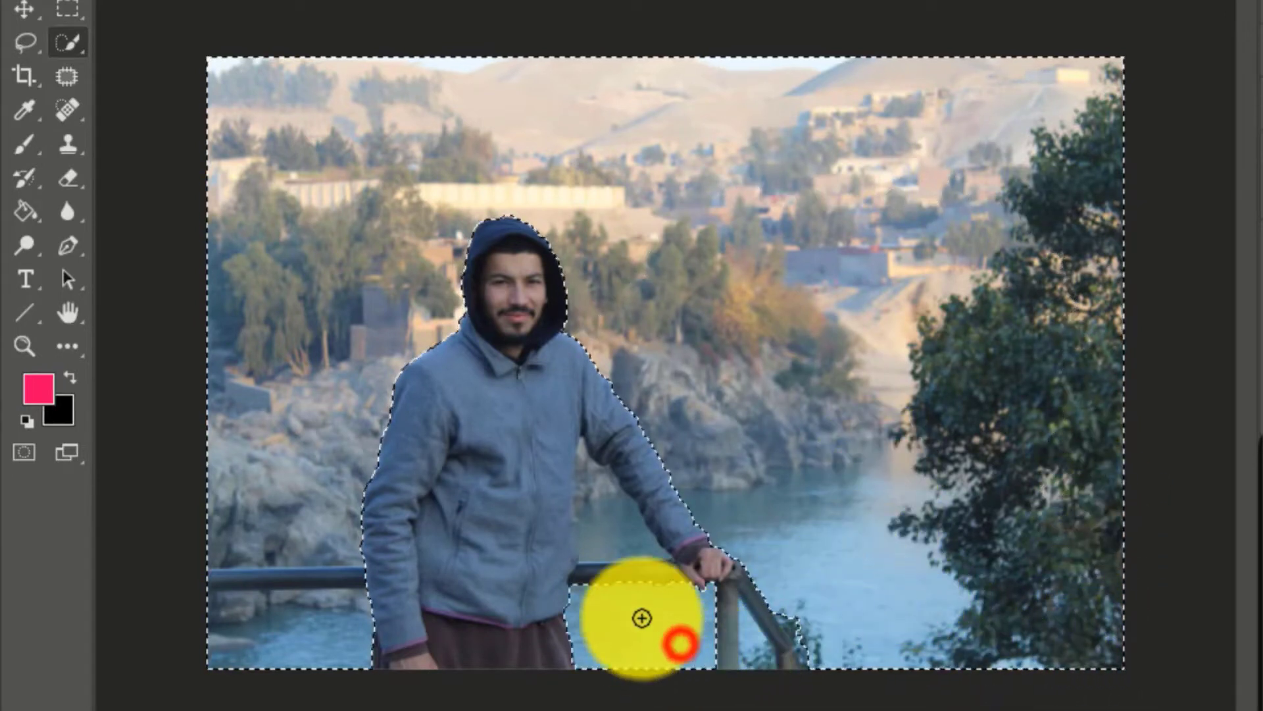
# - Add the rocks, water and railing enclosed between the man's body and his outstretched arm to the selection
pyautogui.click(619, 538)
pyautogui.click(601, 507)
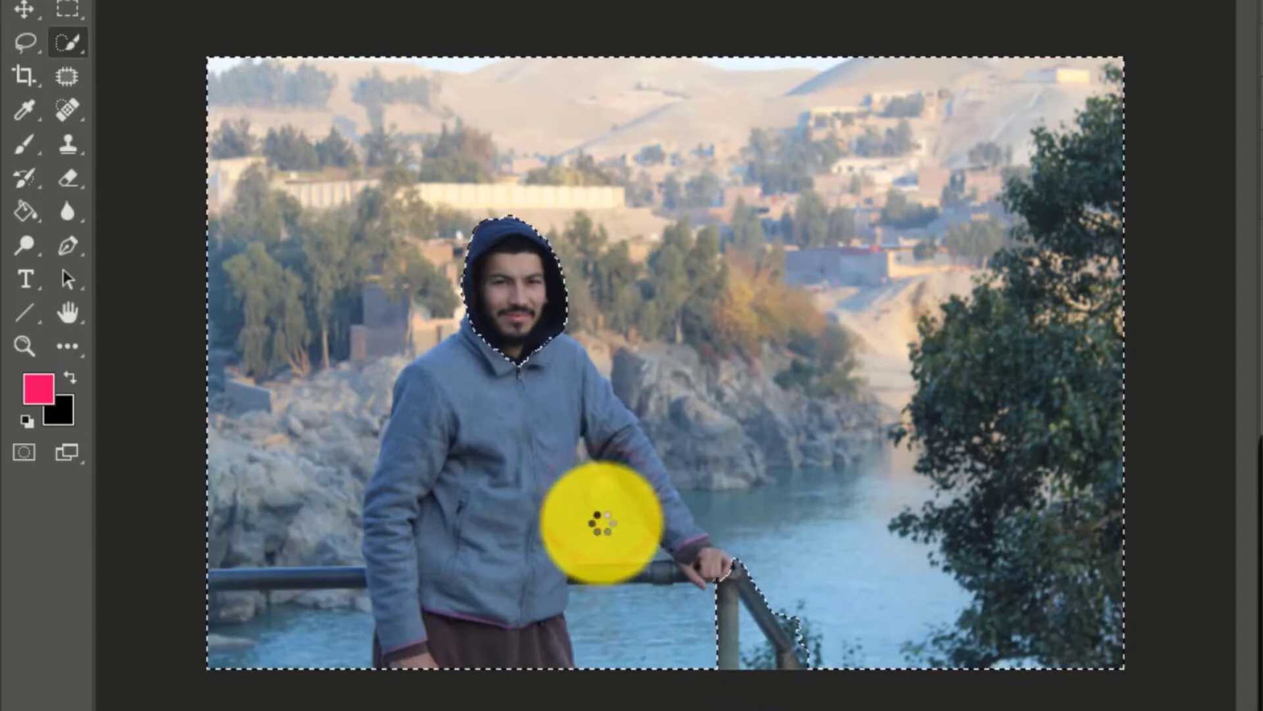
pyautogui.moveTo(602, 523)
pyautogui.mouseDown()
pyautogui.moveTo(658, 608)
pyautogui.moveTo(721, 624)
pyautogui.moveTo(807, 583)
pyautogui.moveTo(818, 488)
pyautogui.moveTo(793, 364)
pyautogui.moveTo(736, 360)
pyautogui.moveTo(604, 413)
pyautogui.moveTo(672, 305)
pyautogui.moveTo(757, 257)
pyautogui.moveTo(784, 356)
pyautogui.moveTo(758, 348)
pyautogui.moveTo(654, 221)
pyautogui.moveTo(459, 101)
pyautogui.moveTo(319, 169)
pyautogui.moveTo(275, 227)
pyautogui.moveTo(317, 185)
pyautogui.moveTo(704, 132)
pyautogui.moveTo(883, 169)
pyautogui.moveTo(910, 201)
pyautogui.moveTo(956, 329)
pyautogui.moveTo(948, 387)
pyautogui.moveTo(774, 242)
pyautogui.moveTo(474, 313)
pyautogui.mouseUp()
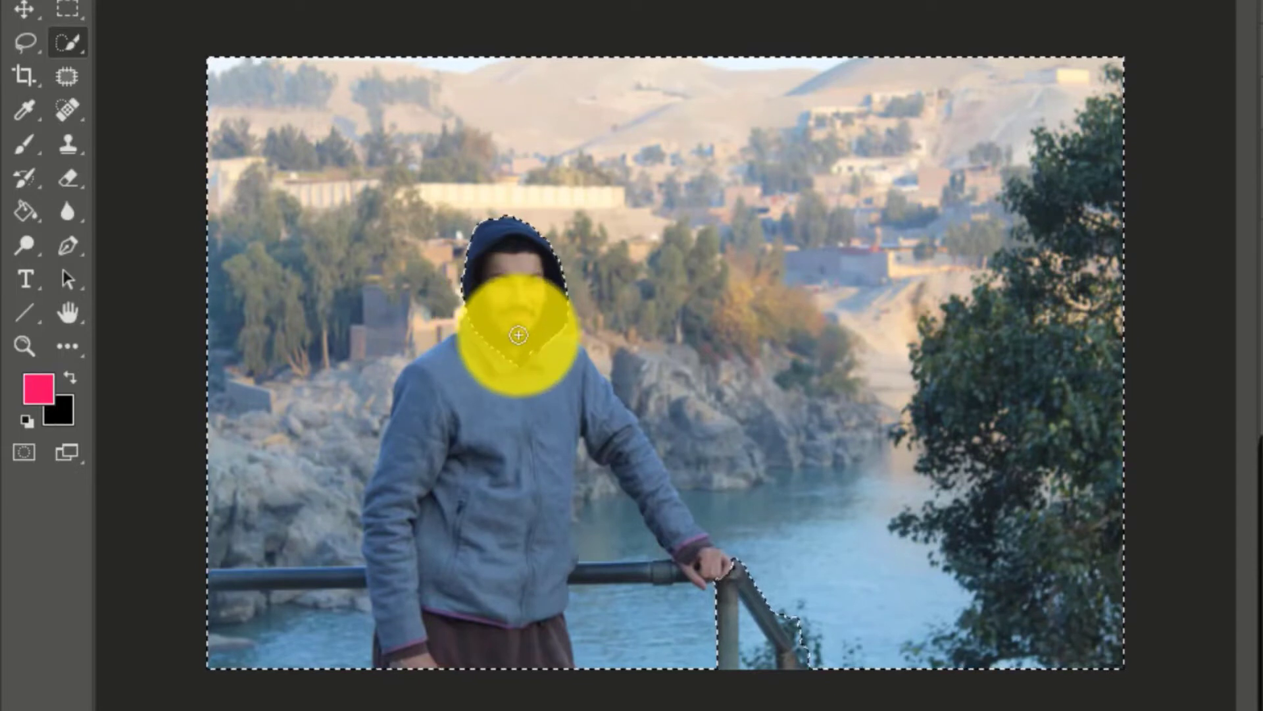
# - Subtract the man's face, hood, jacket and upper sleeves from the selection
pyautogui.scroll(5, 518, 336)
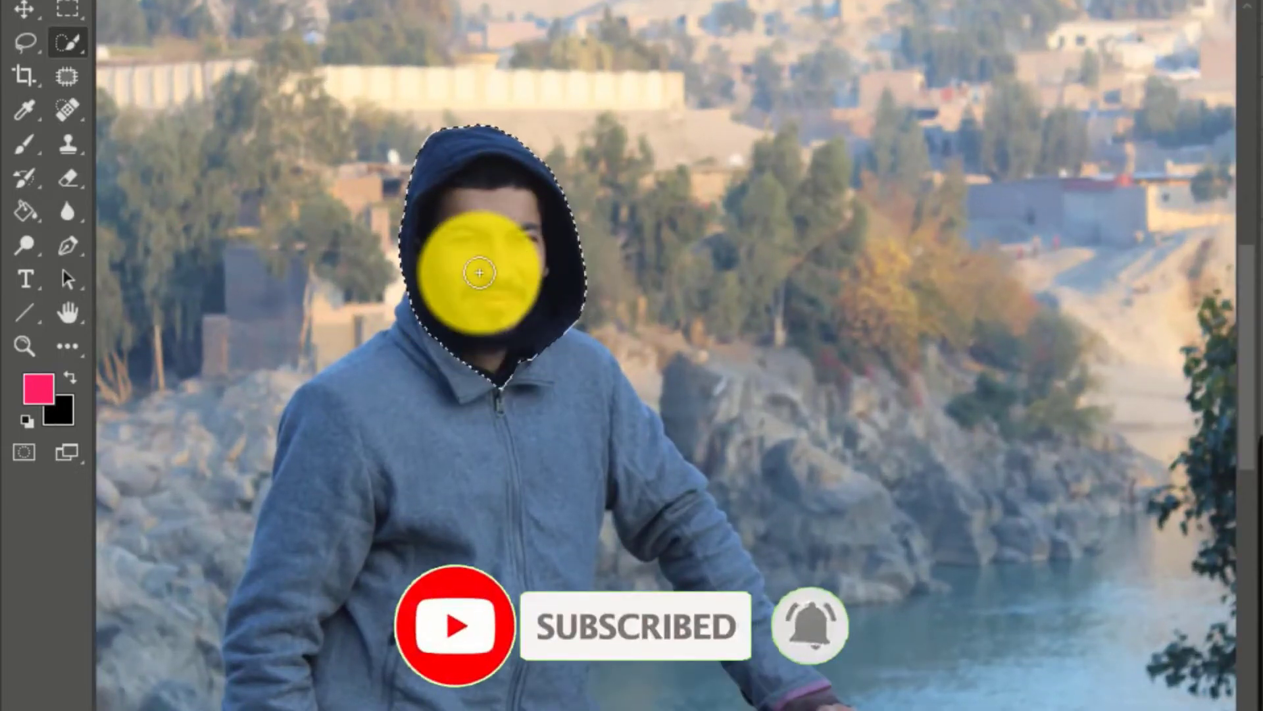
pyautogui.press('alt')
pyautogui.moveTo(475, 271); pyautogui.dragTo(499, 317)
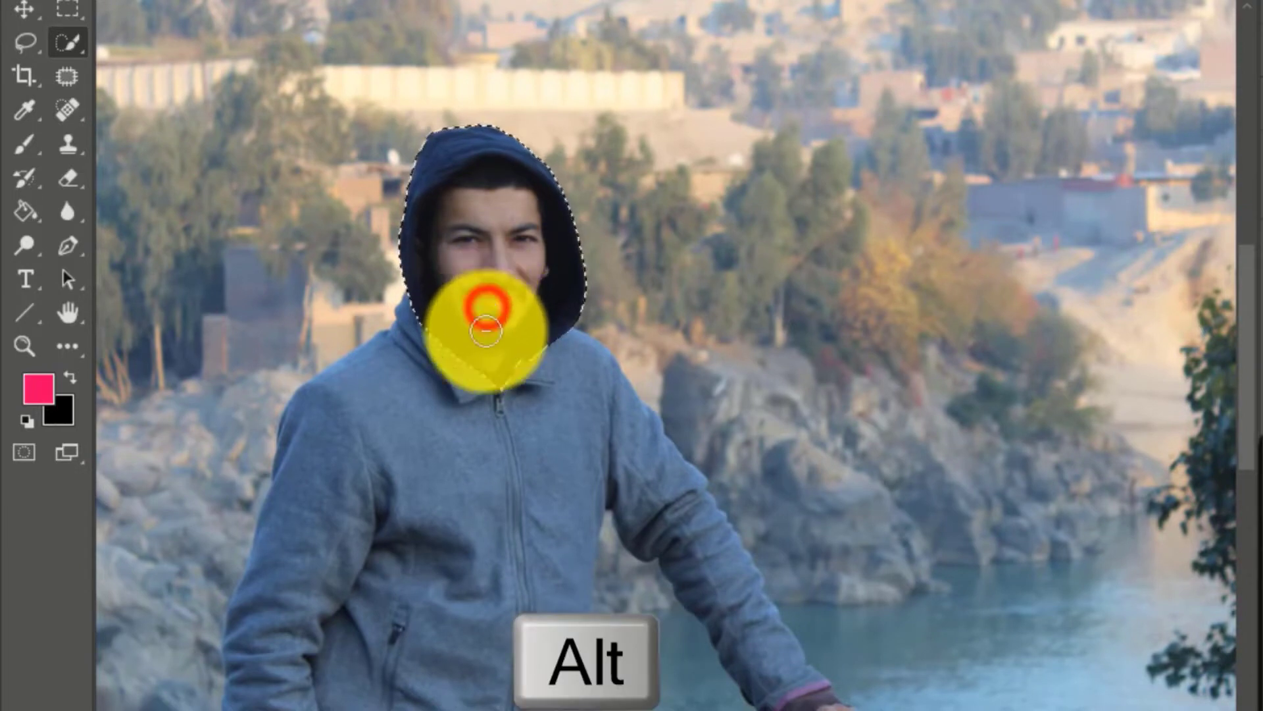
pyautogui.moveTo(486, 330)
pyautogui.mouseDown()
pyautogui.moveTo(466, 377)
pyautogui.moveTo(383, 393)
pyautogui.moveTo(333, 487)
pyautogui.moveTo(336, 508)
pyautogui.moveTo(448, 414)
pyautogui.mouseUp()
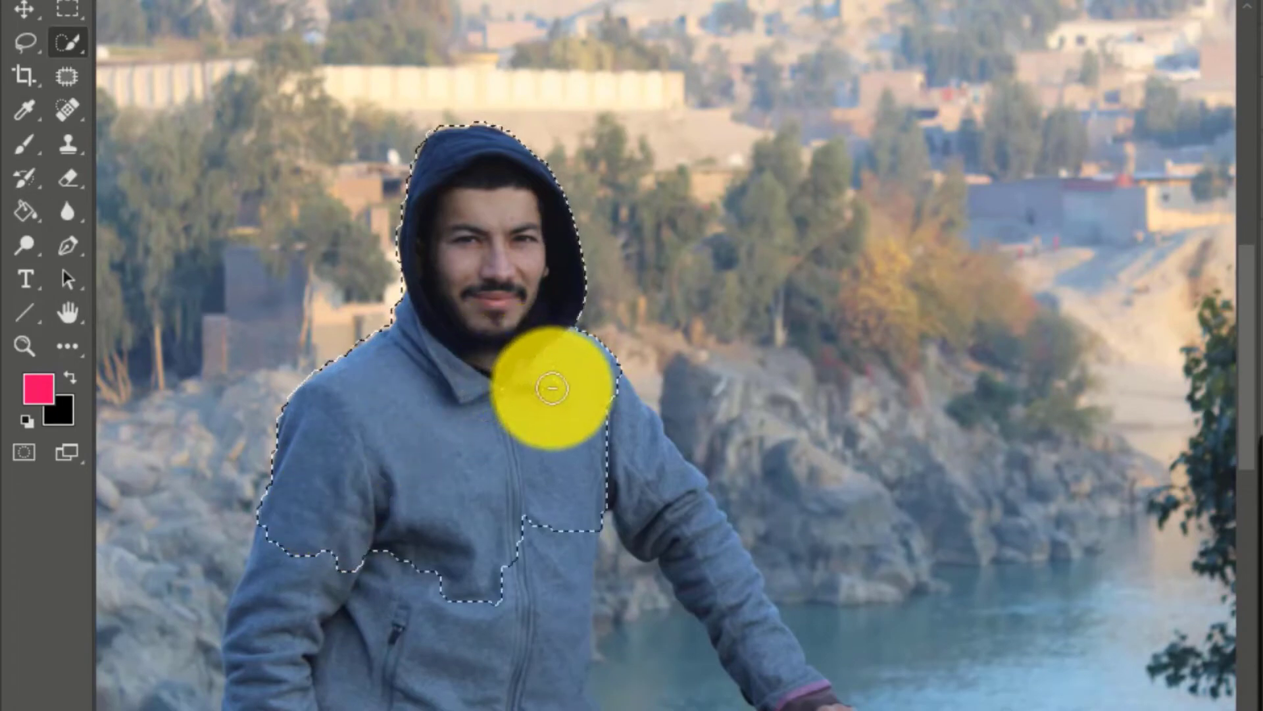
pyautogui.moveTo(577, 408)
pyautogui.mouseDown()
pyautogui.moveTo(723, 632)
pyautogui.moveTo(752, 655)
pyautogui.moveTo(638, 471)
pyautogui.moveTo(553, 457)
pyautogui.moveTo(456, 489)
pyautogui.moveTo(475, 687)
pyautogui.moveTo(407, 697)
pyautogui.moveTo(283, 640)
pyautogui.mouseUp()
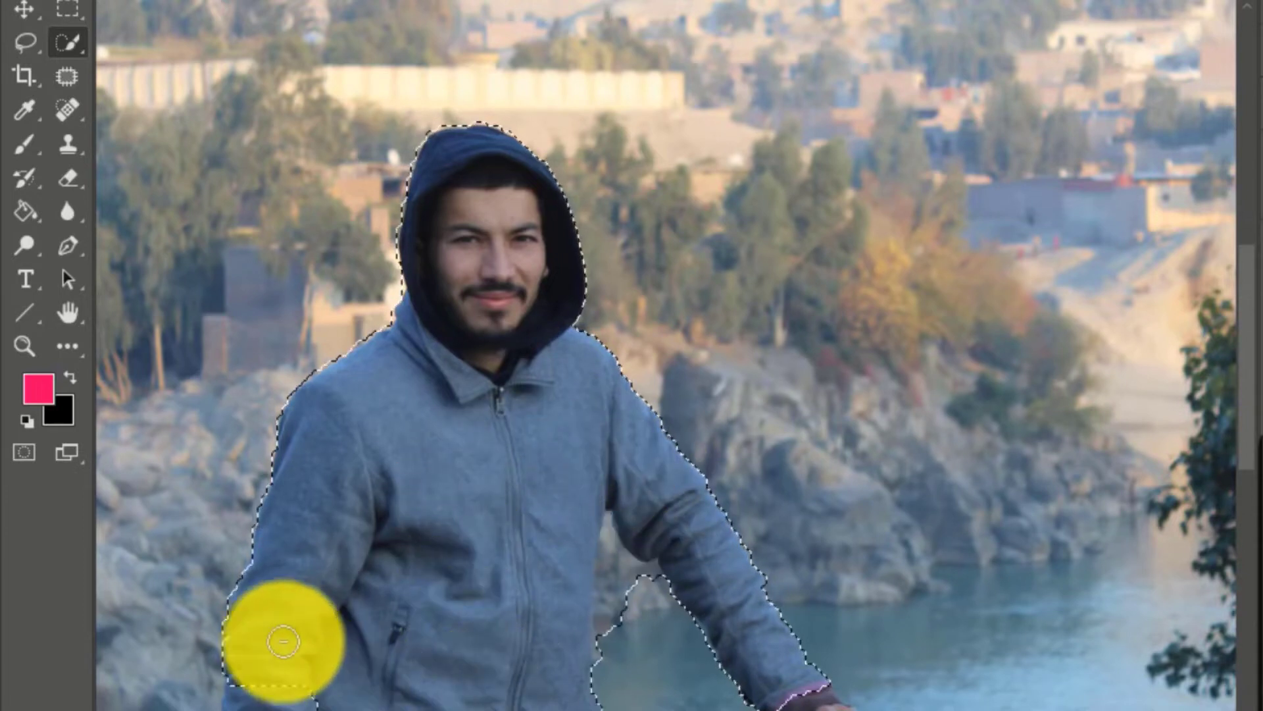
# - Subtract the lower part of the hanging sleeve and the clothing below the jacket from the selection
pyautogui.scroll(-5, 417, 537)
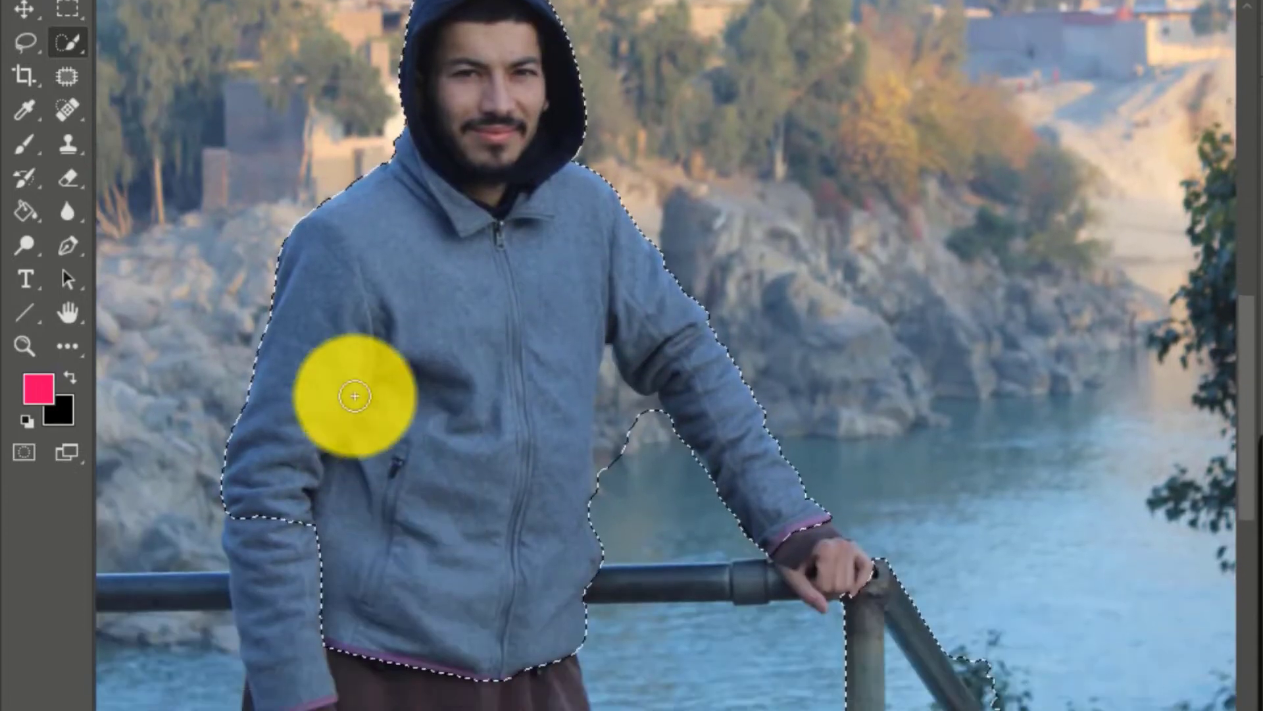
pyautogui.scroll(-1, 348, 402)
pyautogui.click(299, 443)
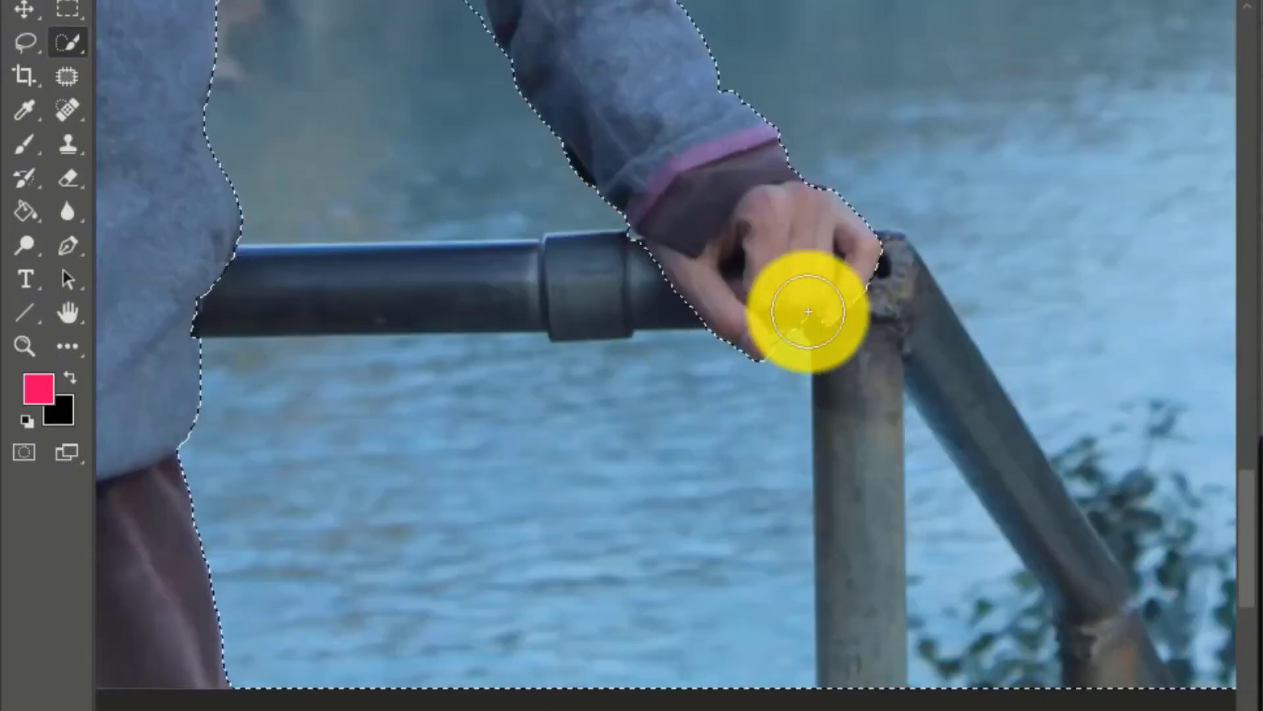
# - Refine the selection edge around the fingers, thumb and cuff of the hand resting on the railing
pyautogui.moveTo(807, 309); pyautogui.dragTo(796, 358)
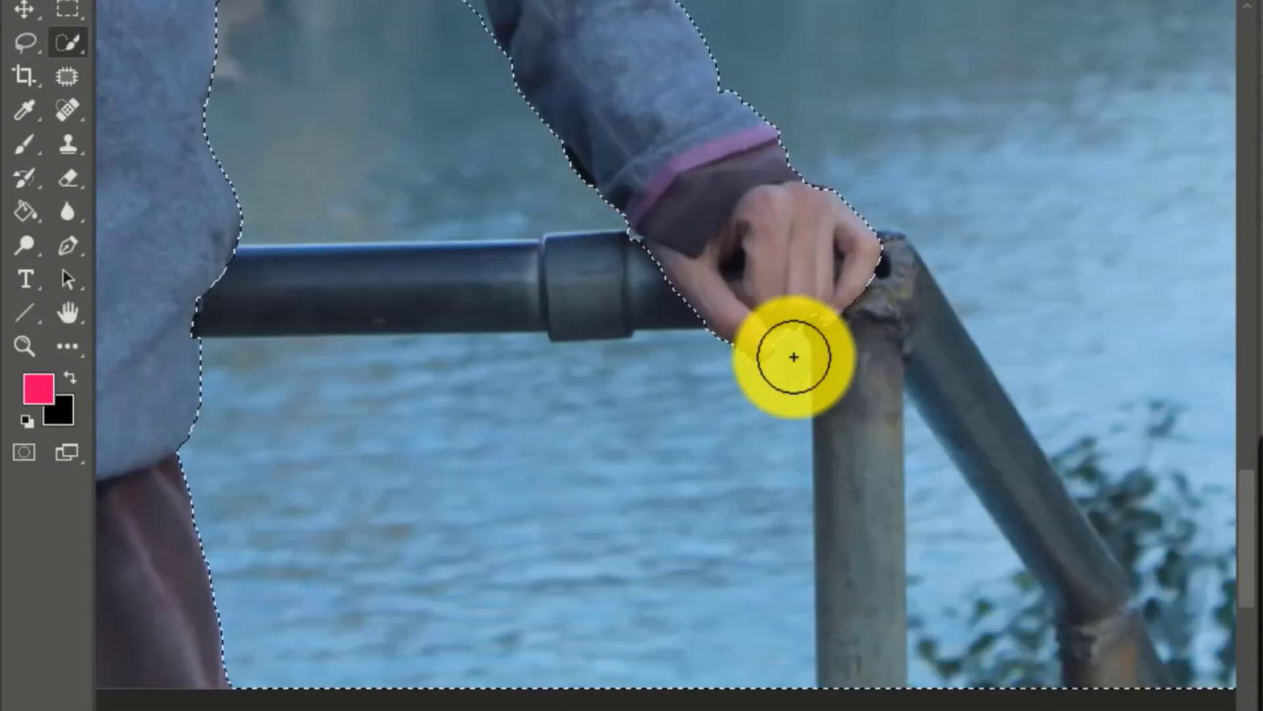
pyautogui.scroll(2, 795, 356)
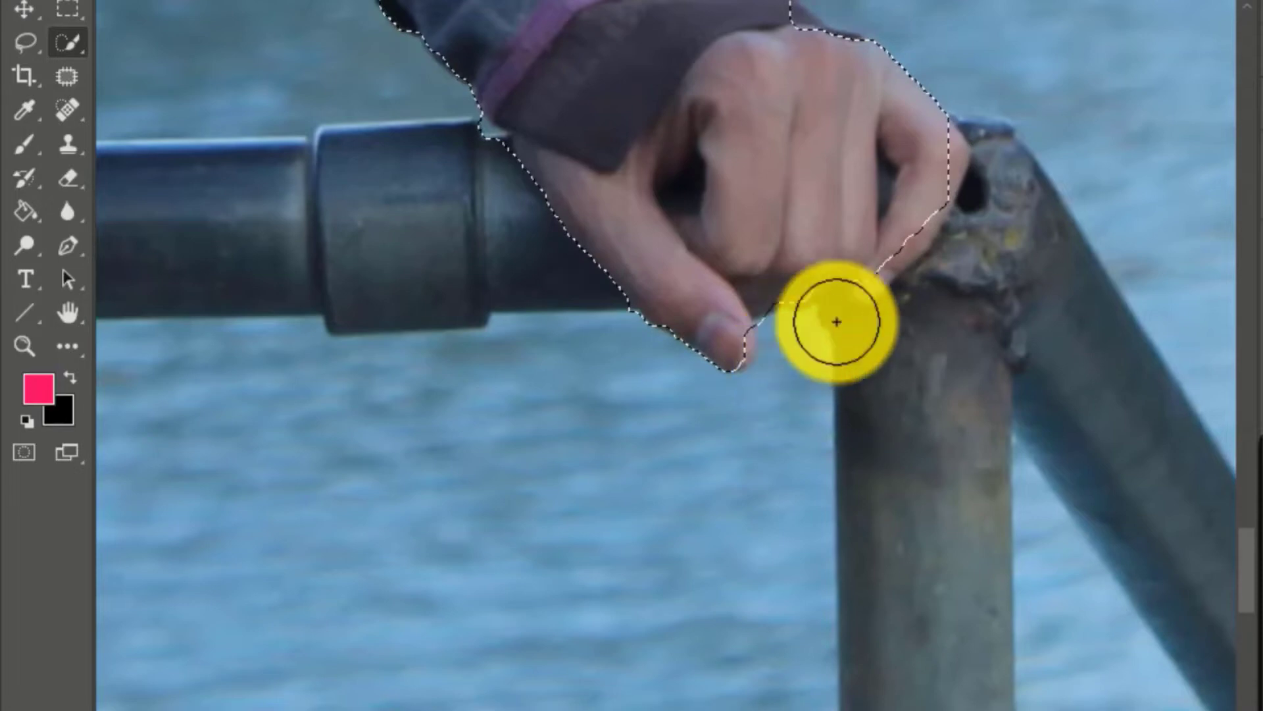
pyautogui.scroll(4, 805, 335)
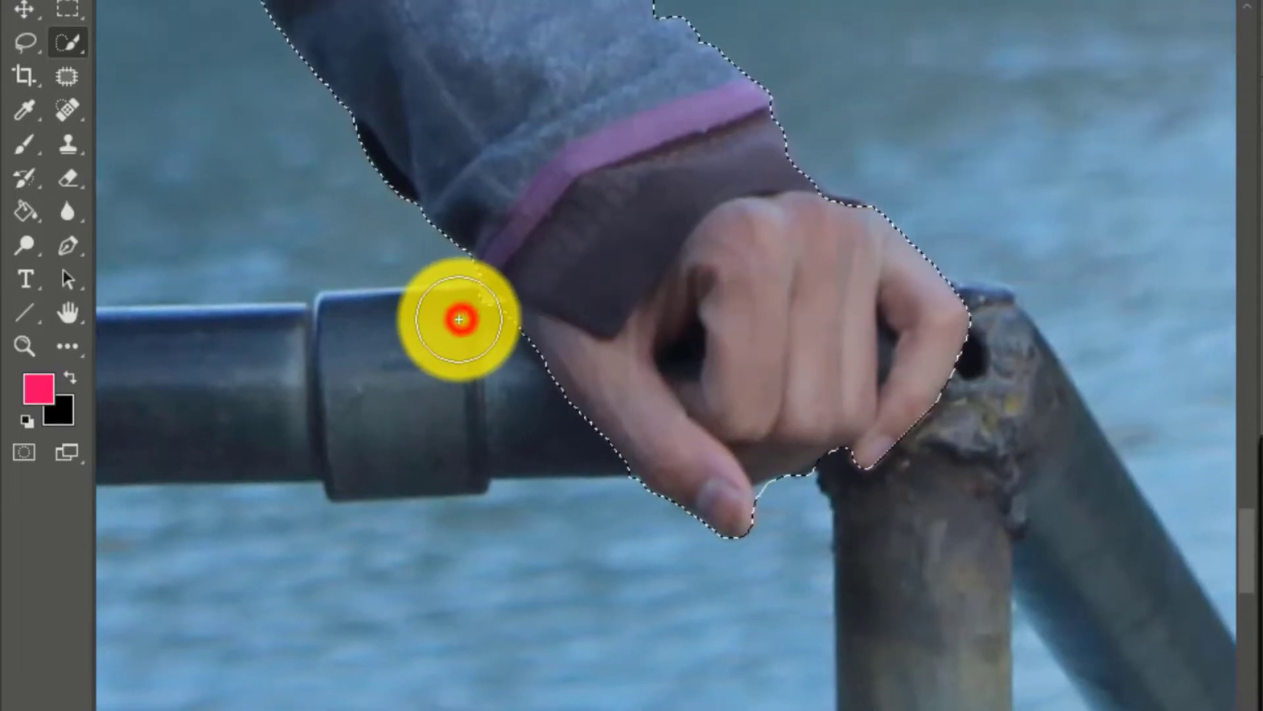
pyautogui.scroll(-4, 600, 273)
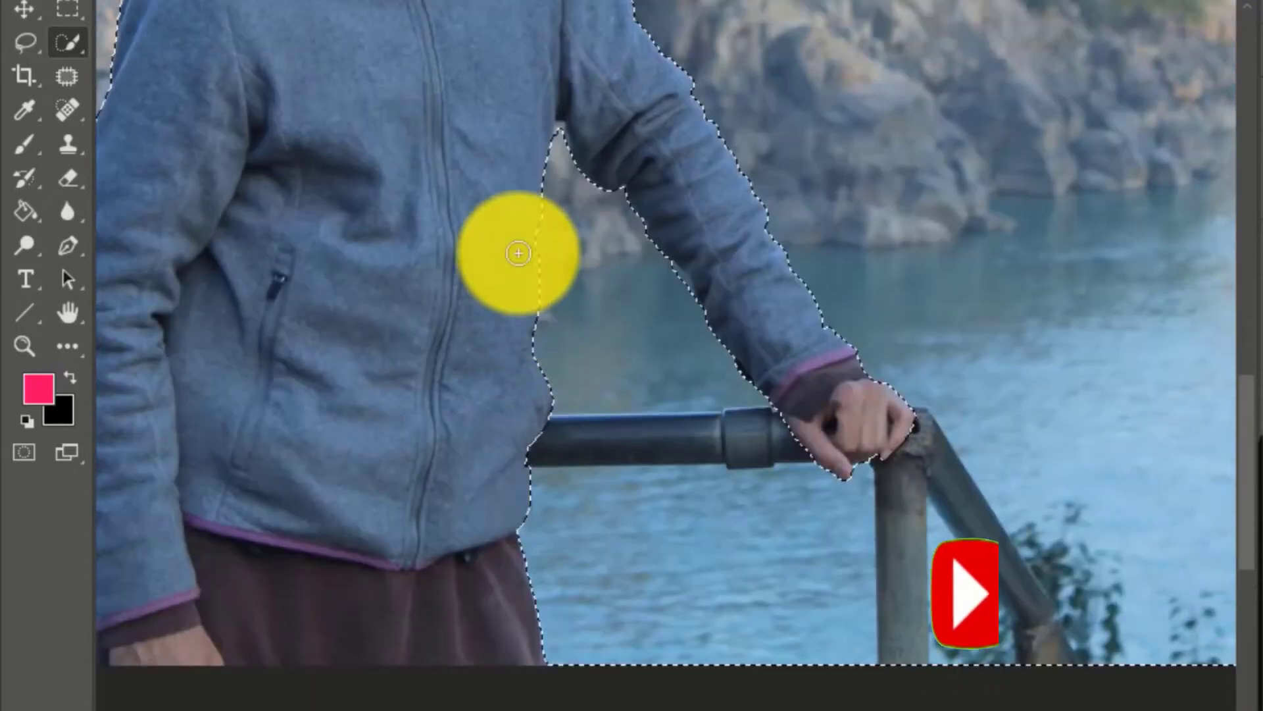
# - Examine the selection outline around the arm gap, hood, shoulders, sleeves and lower clothing for errors
pyautogui.scroll(4, 557, 329)
pyautogui.scroll(4, 582, 310)
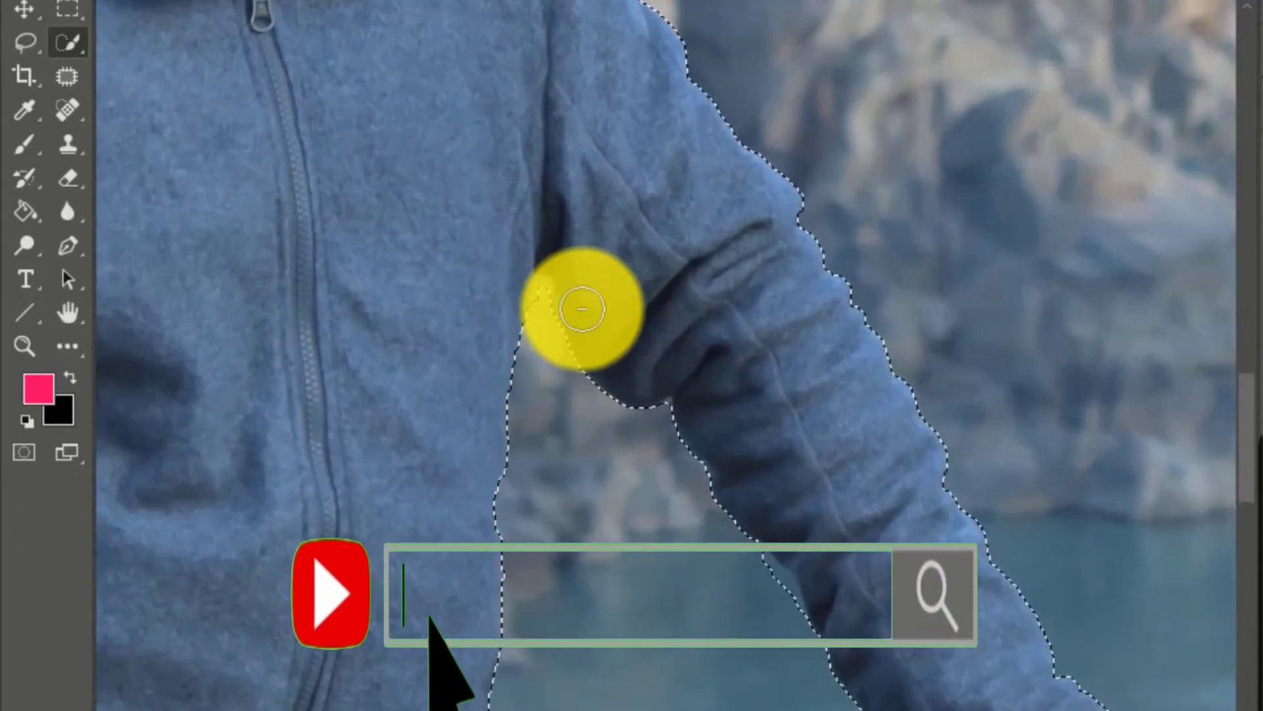
pyautogui.scroll(-4, 578, 325)
pyautogui.scroll(-1, 579, 334)
pyautogui.scroll(3, 580, 333)
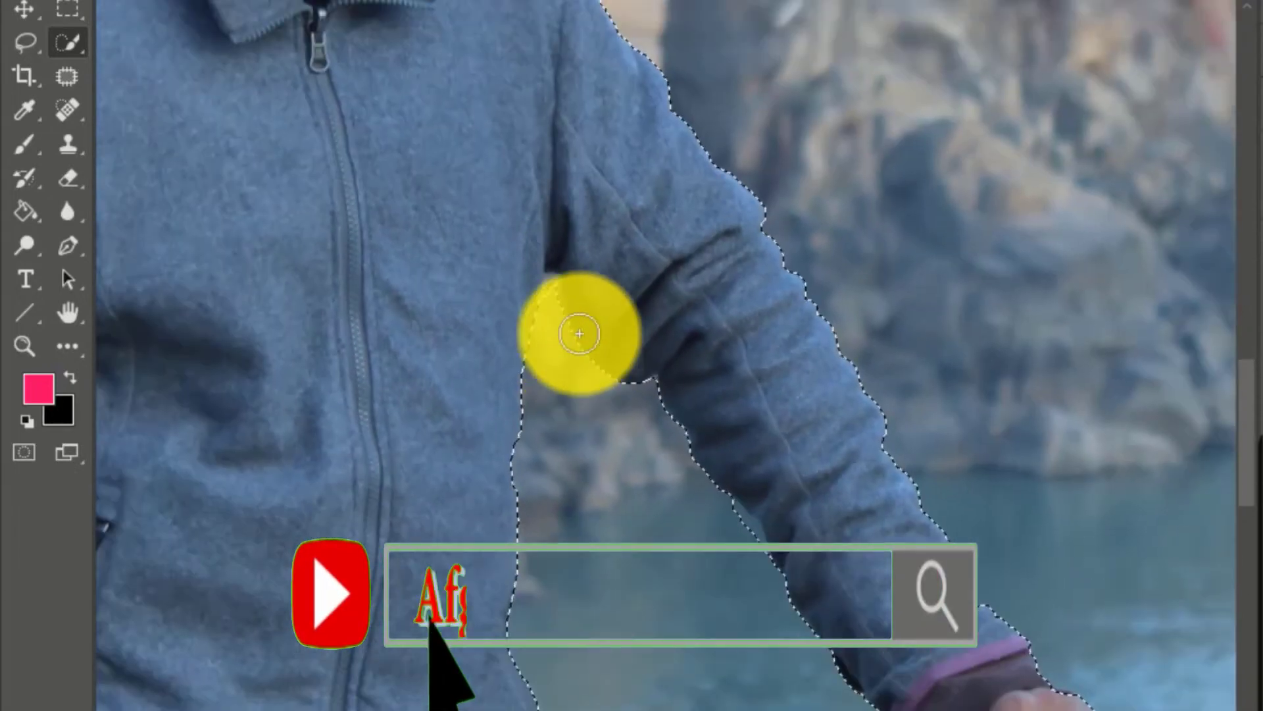
pyautogui.scroll(5, 579, 334)
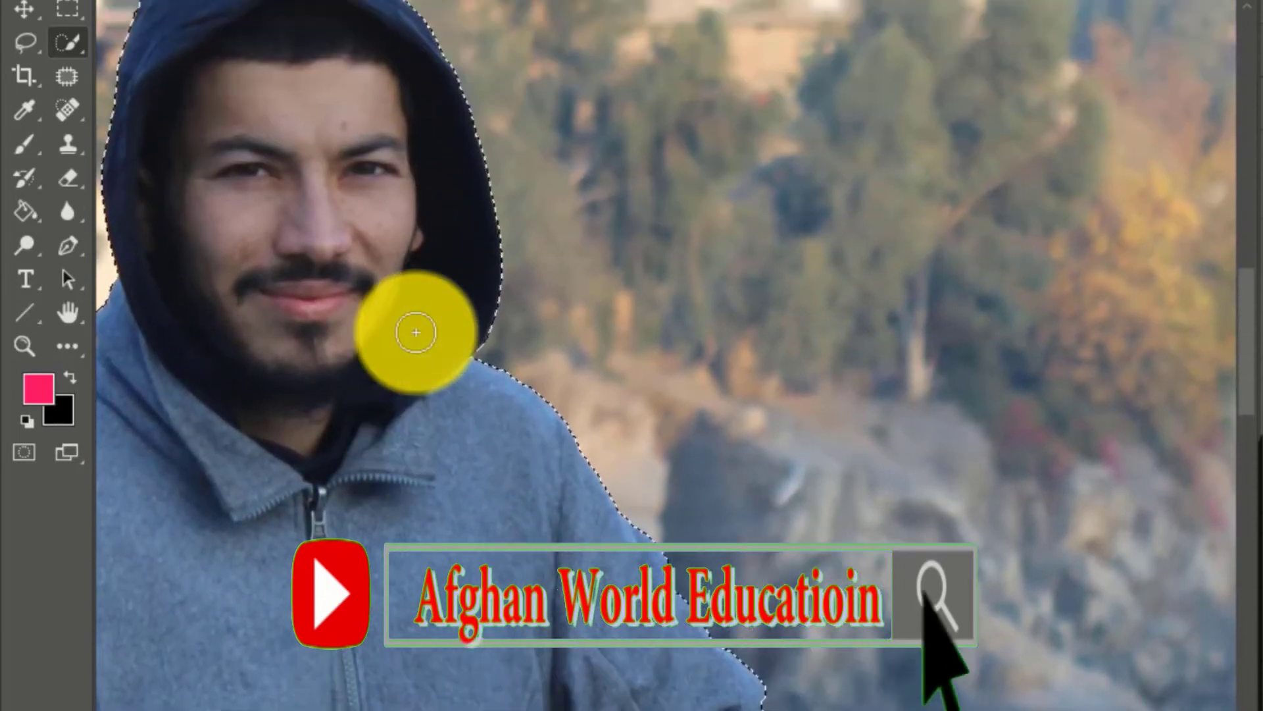
pyautogui.scroll(5, 442, 330)
pyautogui.scroll(-3, 440, 333)
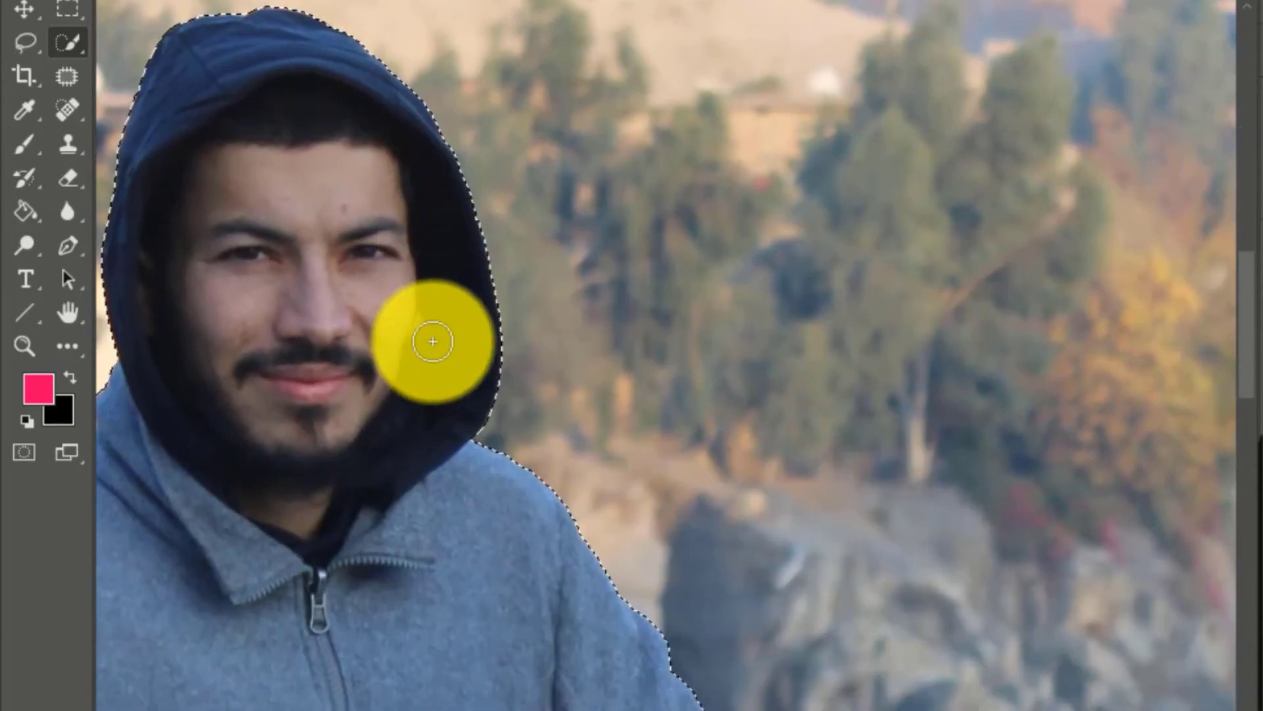
pyautogui.hscroll(-6, 424, 449)
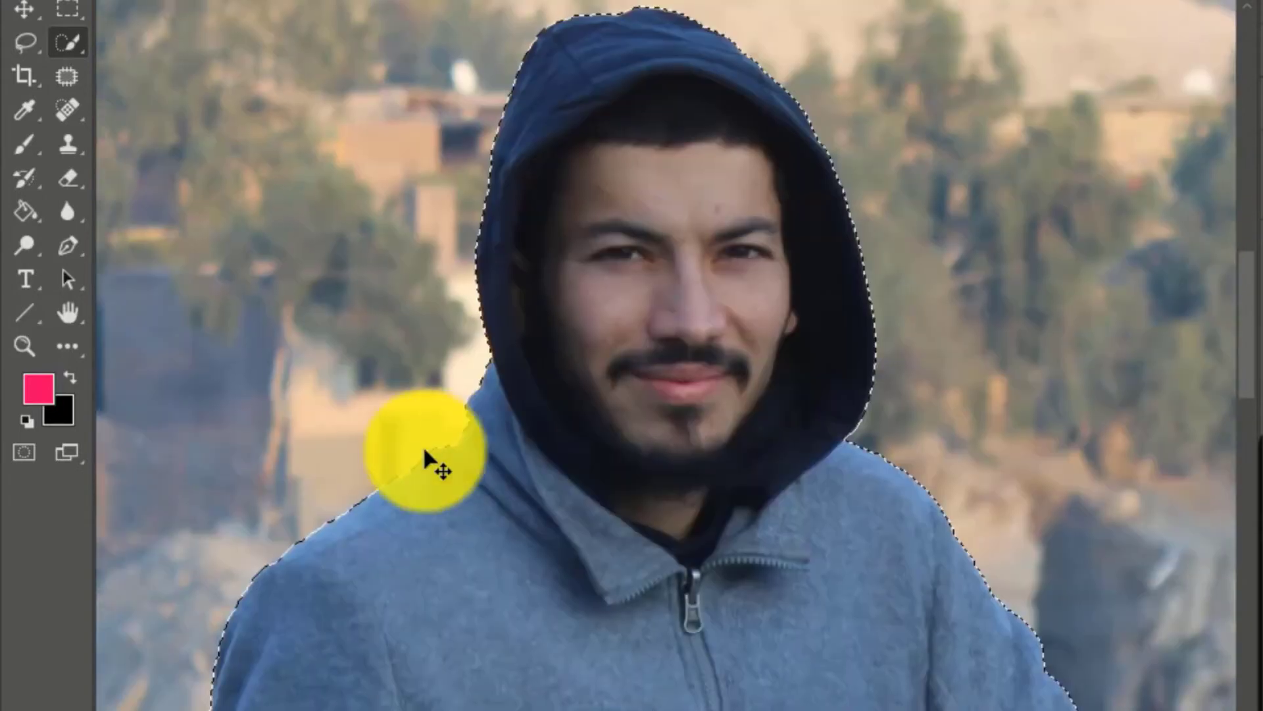
pyautogui.hscroll(2, 424, 445)
pyautogui.hscroll(-3, 423, 445)
pyautogui.hscroll(4, 424, 444)
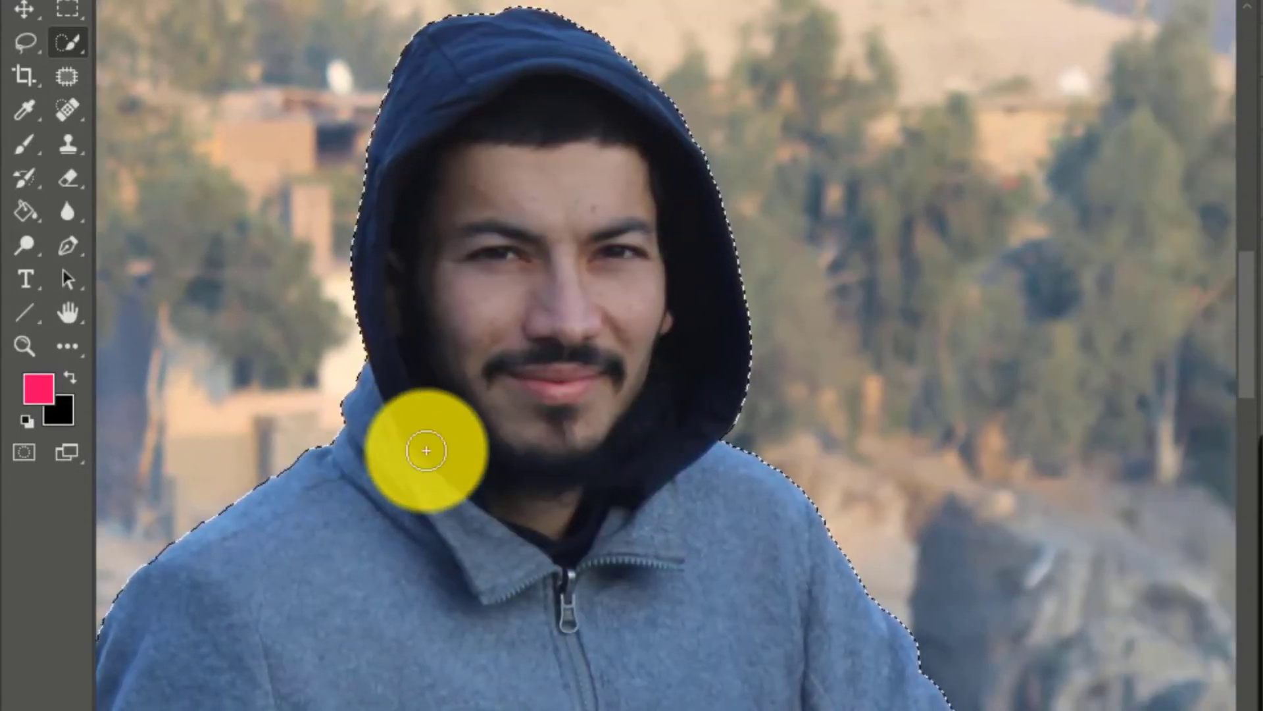
pyautogui.scroll(-5, 427, 447)
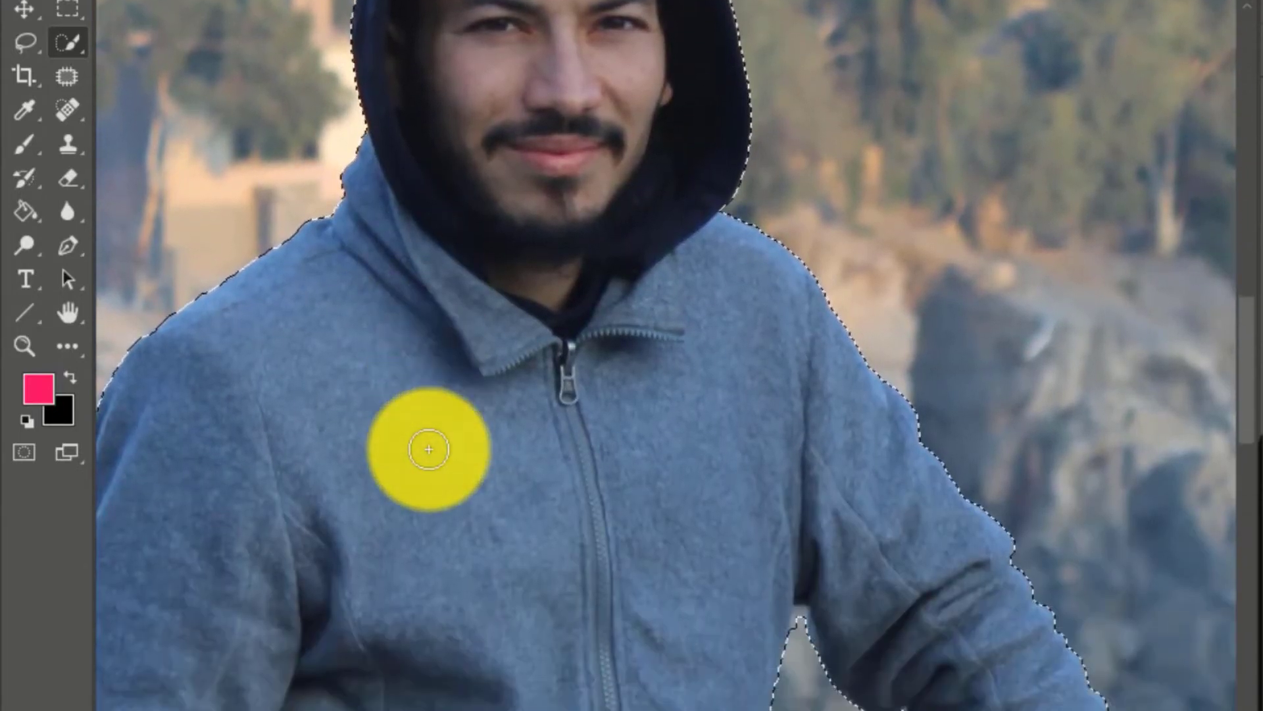
pyautogui.hscroll(-6, 430, 446)
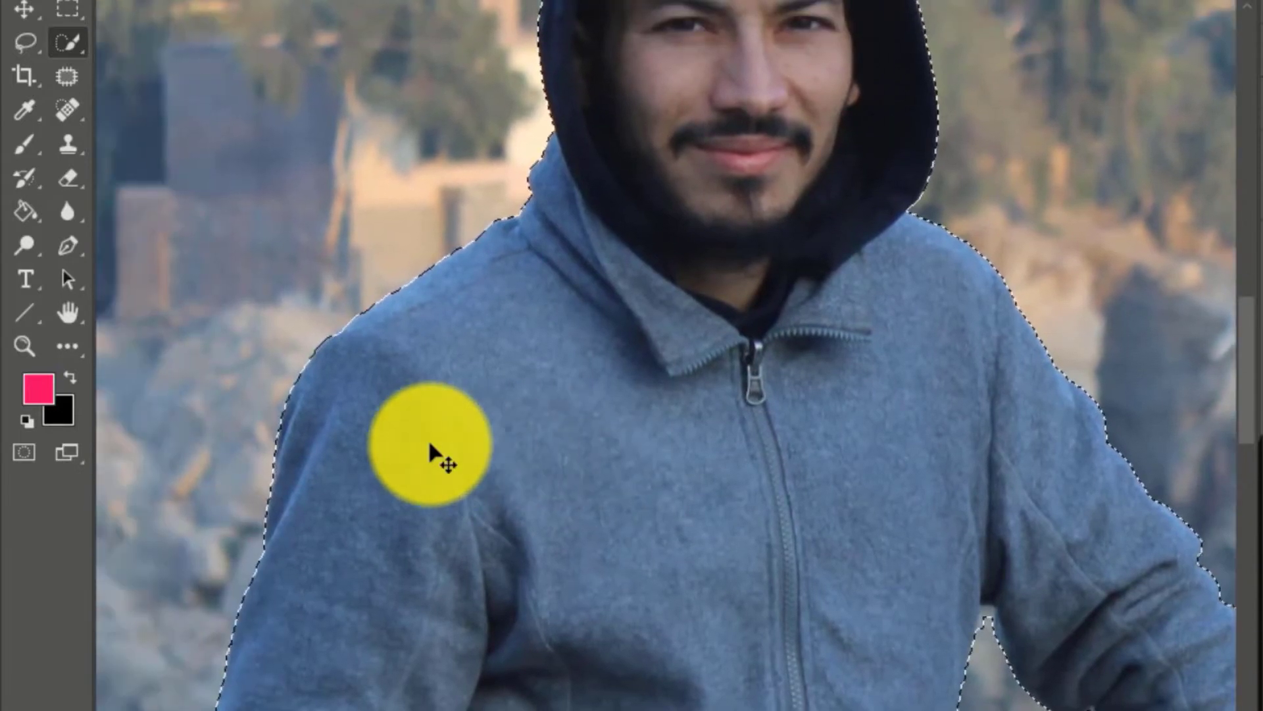
pyautogui.scroll(-6, 428, 442)
pyautogui.scroll(3, 428, 443)
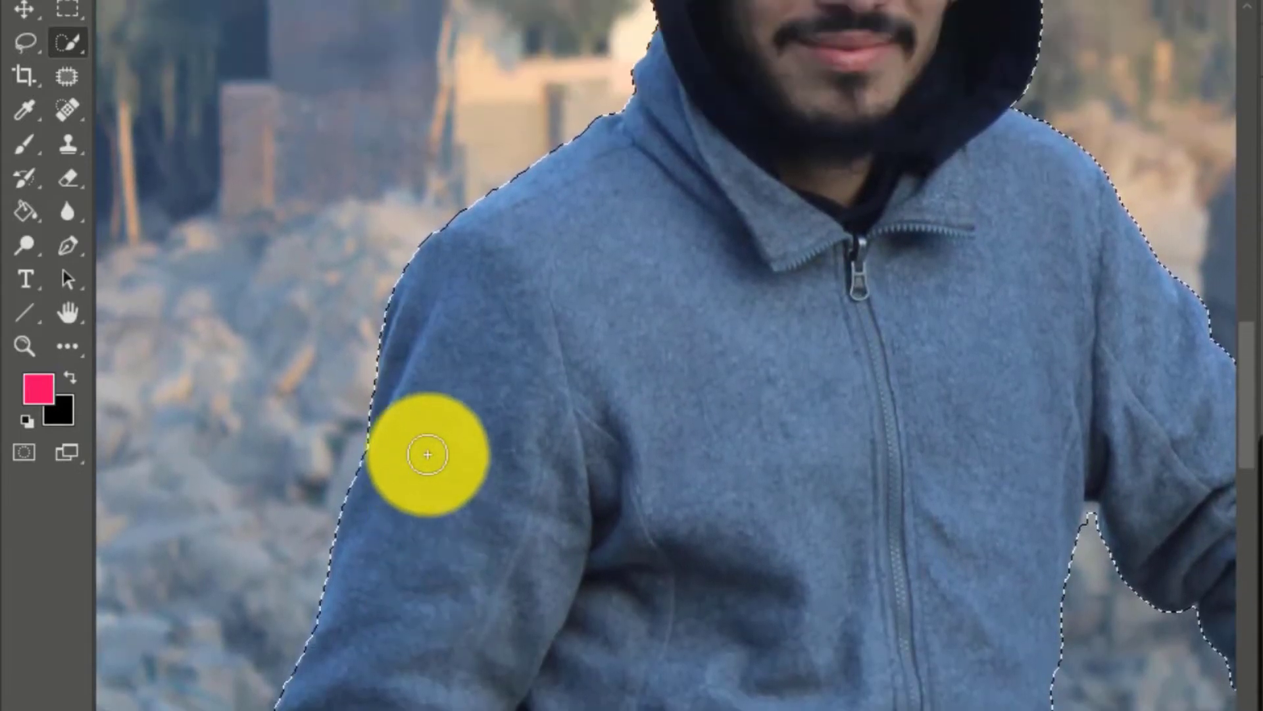
pyautogui.scroll(-3, 428, 442)
pyautogui.scroll(-8, 426, 444)
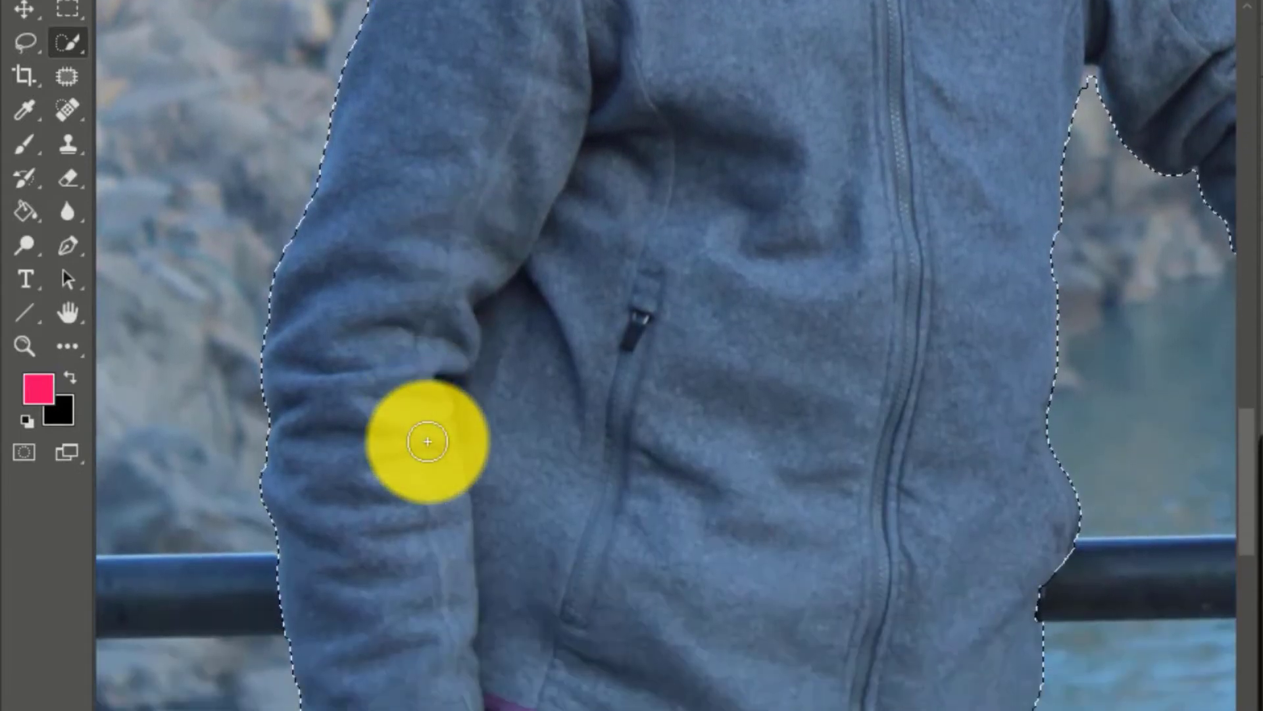
pyautogui.scroll(-6, 427, 442)
pyautogui.scroll(3, 428, 441)
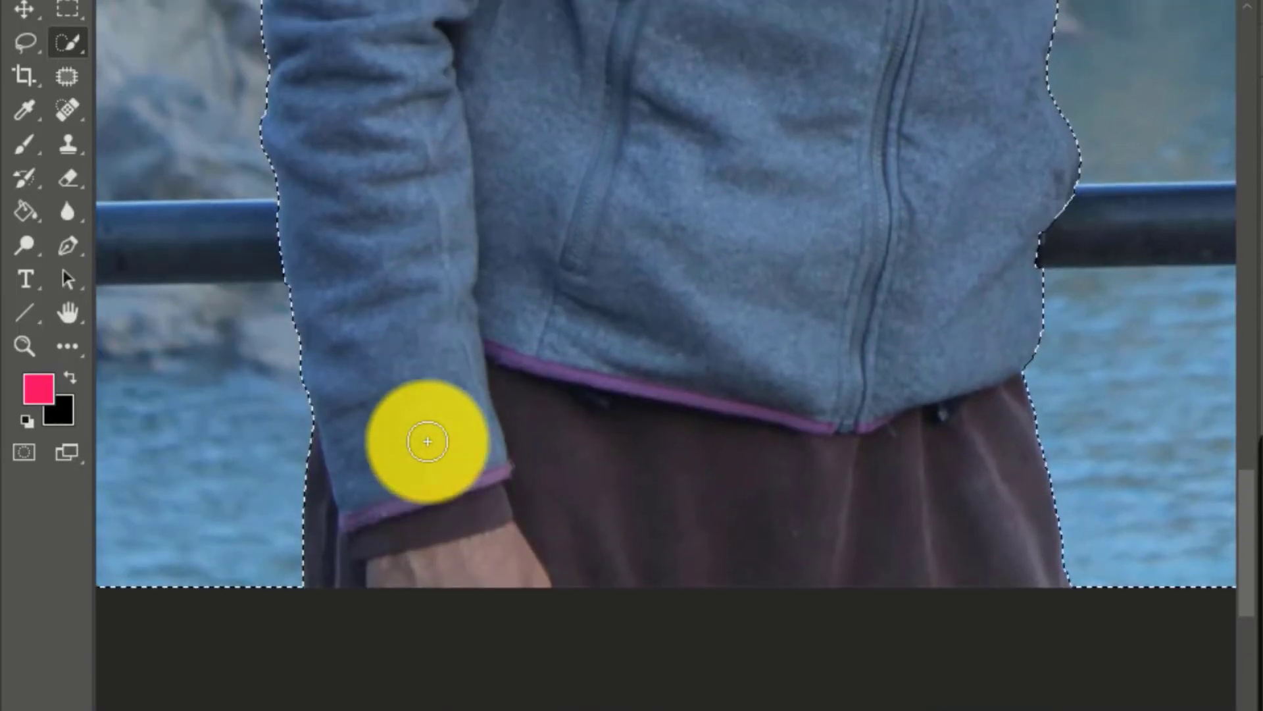
pyautogui.scroll(-5, 430, 435)
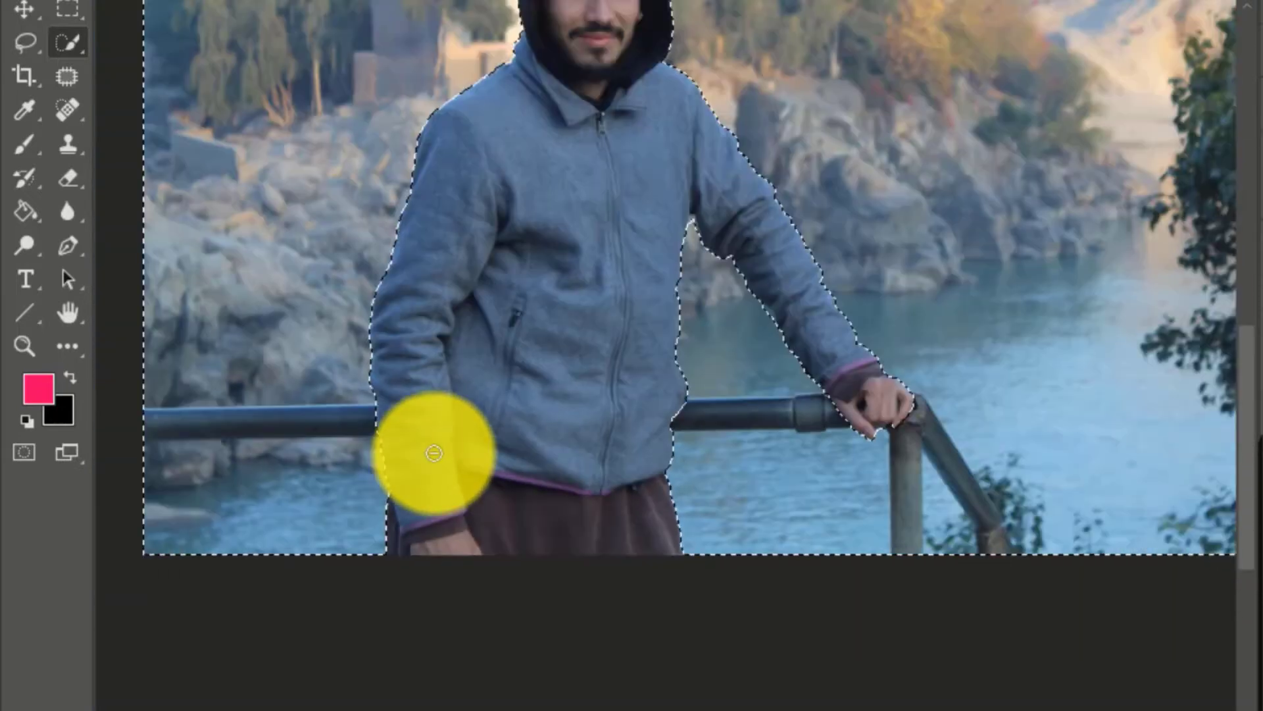
pyautogui.scroll(1, 579, 424)
pyautogui.scroll(-1, 598, 422)
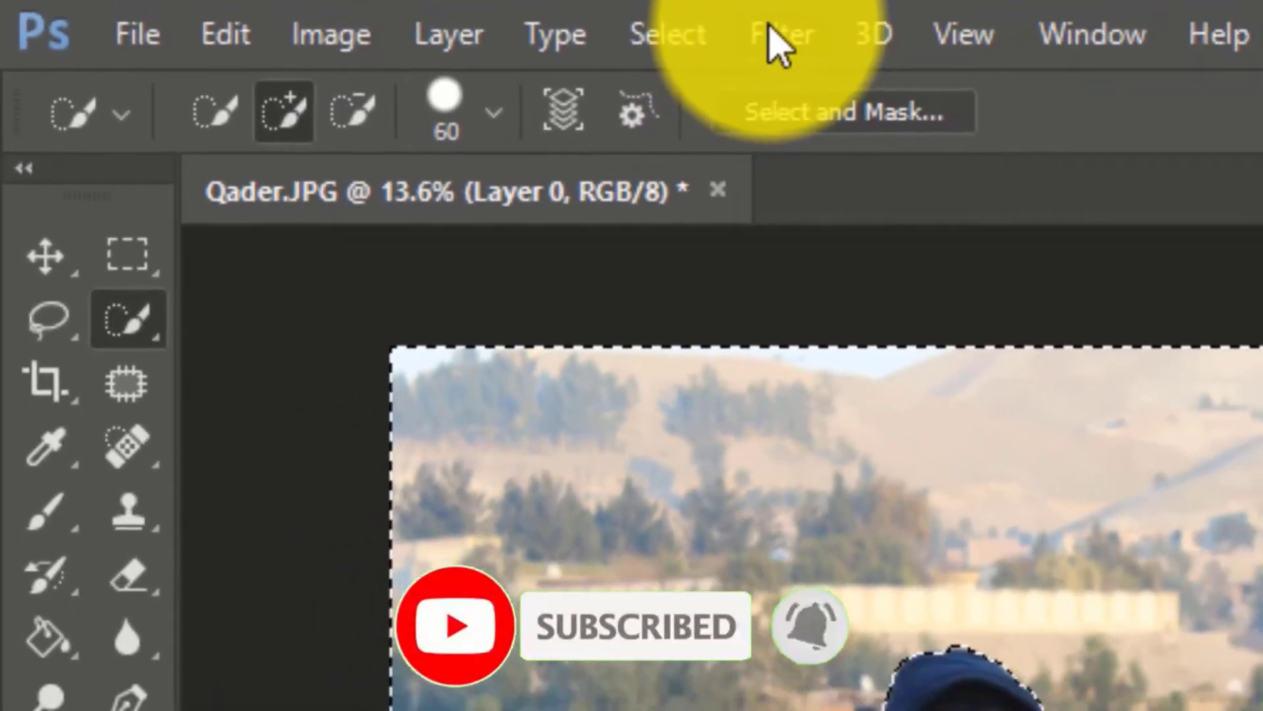
# - Apply a Gaussian Blur with a radius of 16.6 pixels to the selected background
pyautogui.click(776, 33)
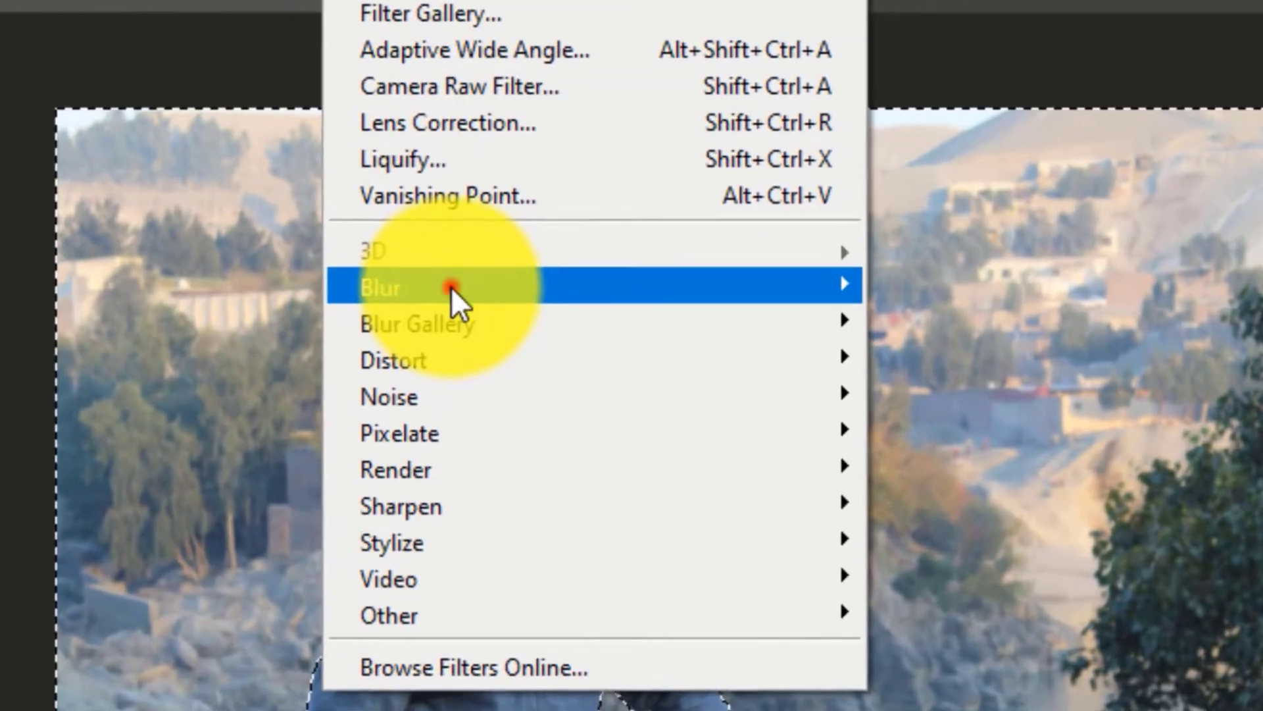
pyautogui.click(595, 383)
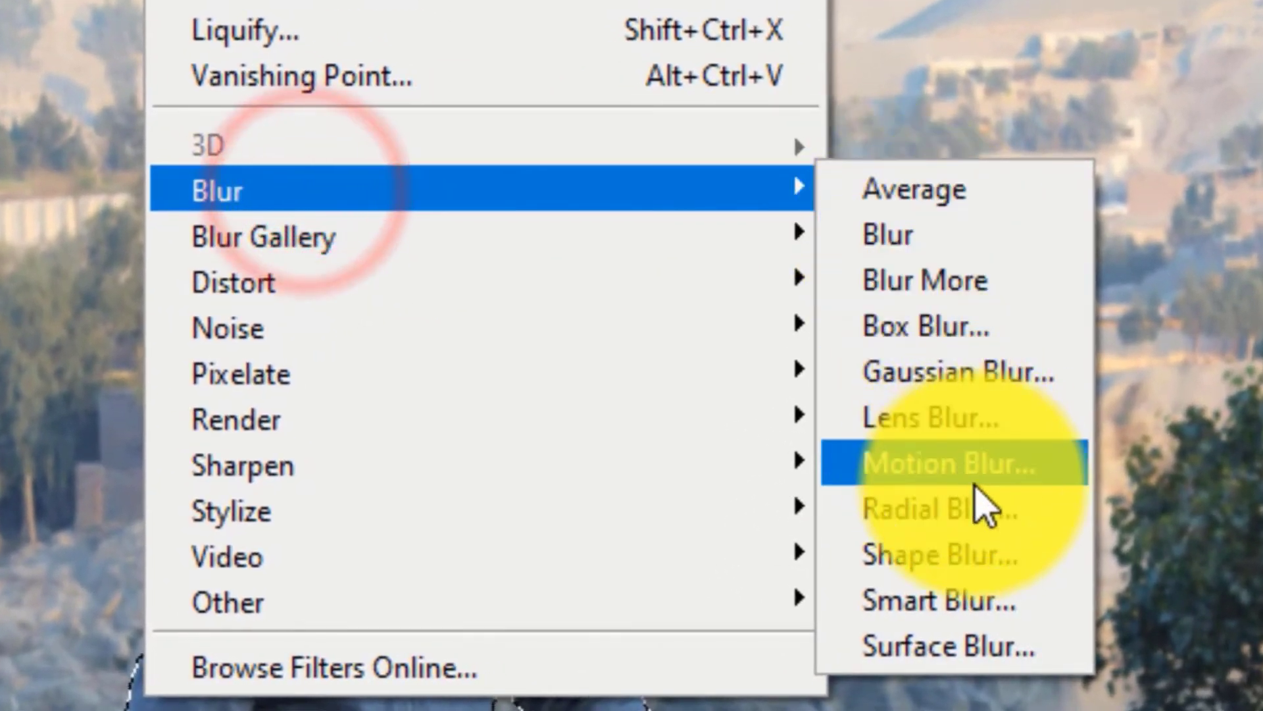
pyautogui.click(973, 374)
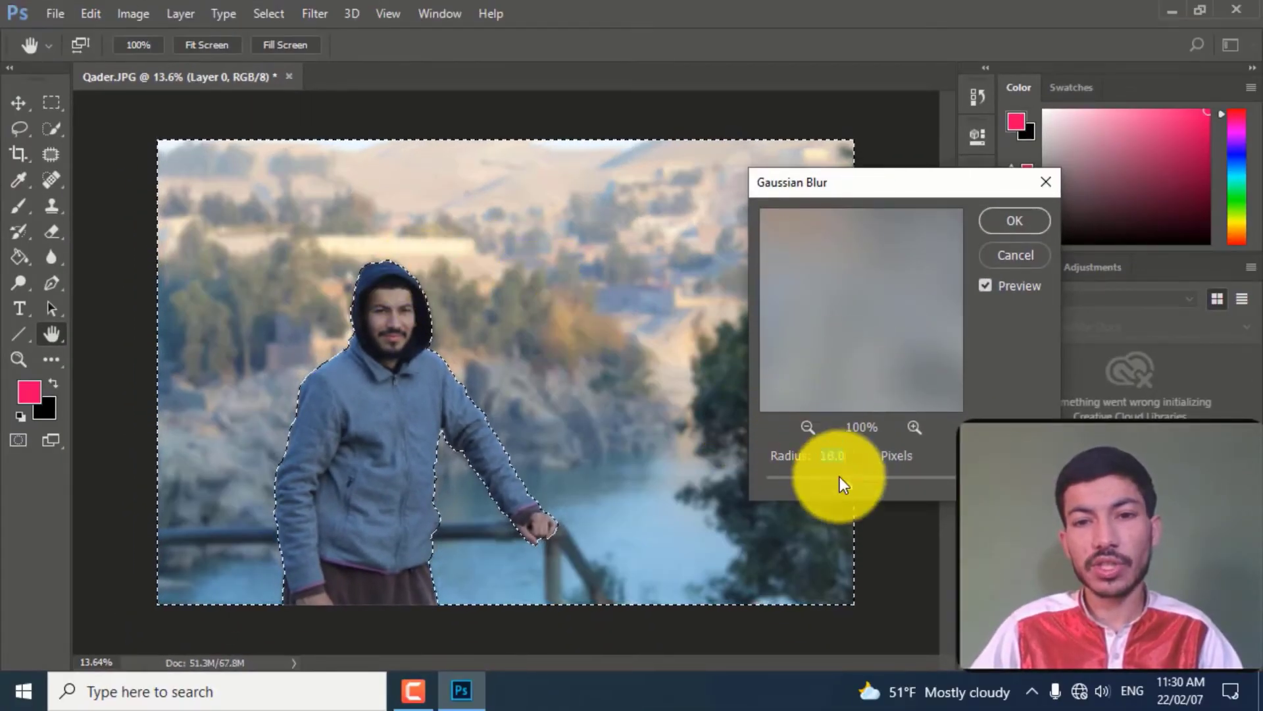
pyautogui.moveTo(848, 491); pyautogui.dragTo(879, 494)
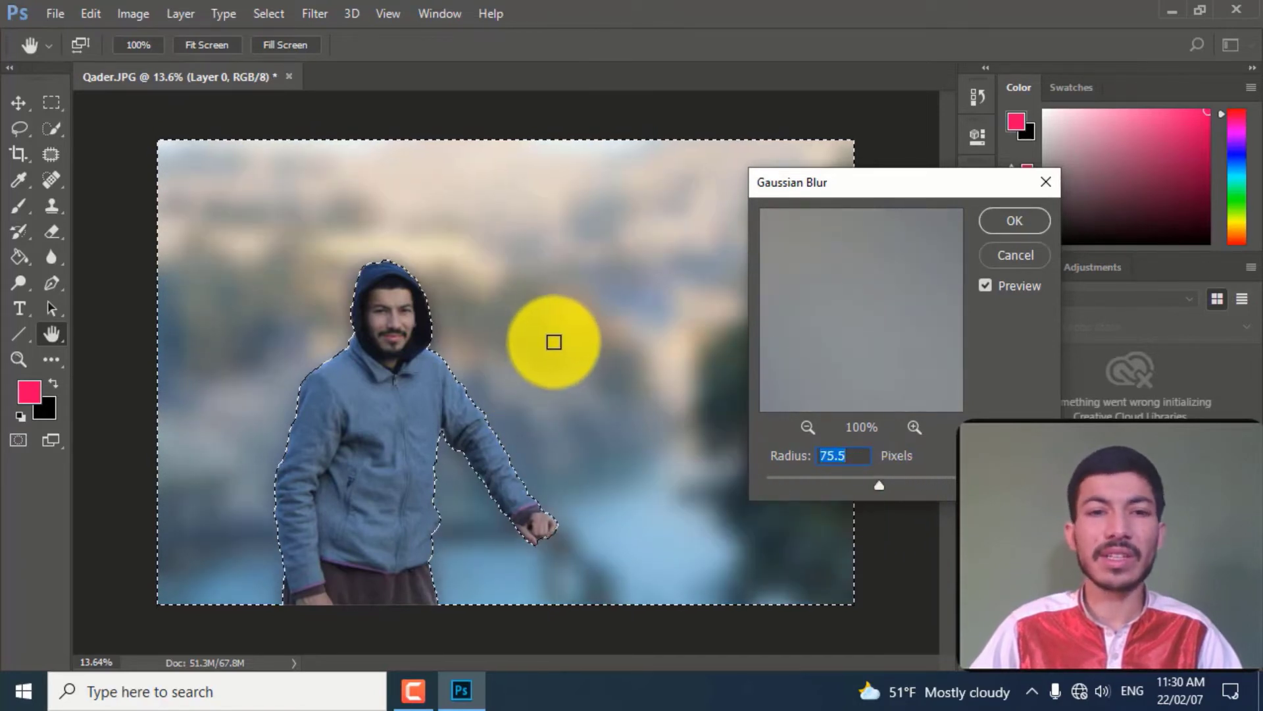
pyautogui.moveTo(883, 484); pyautogui.dragTo(847, 484)
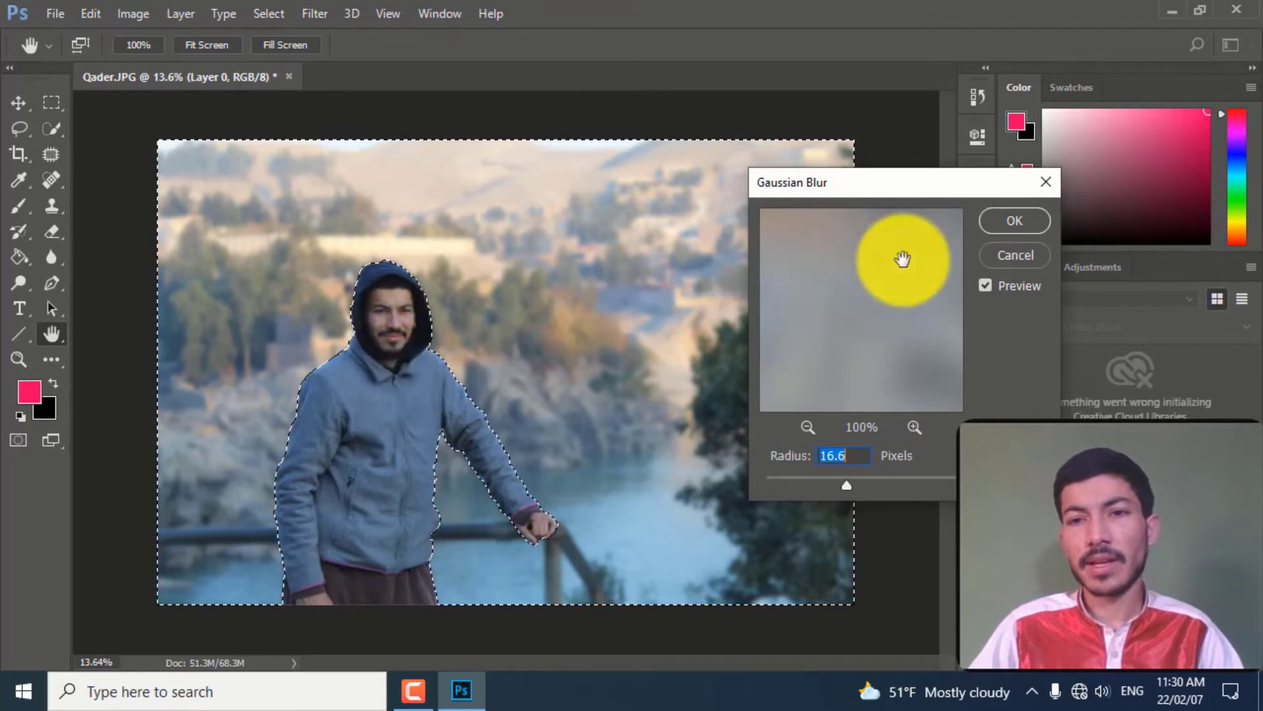
pyautogui.click(1015, 224)
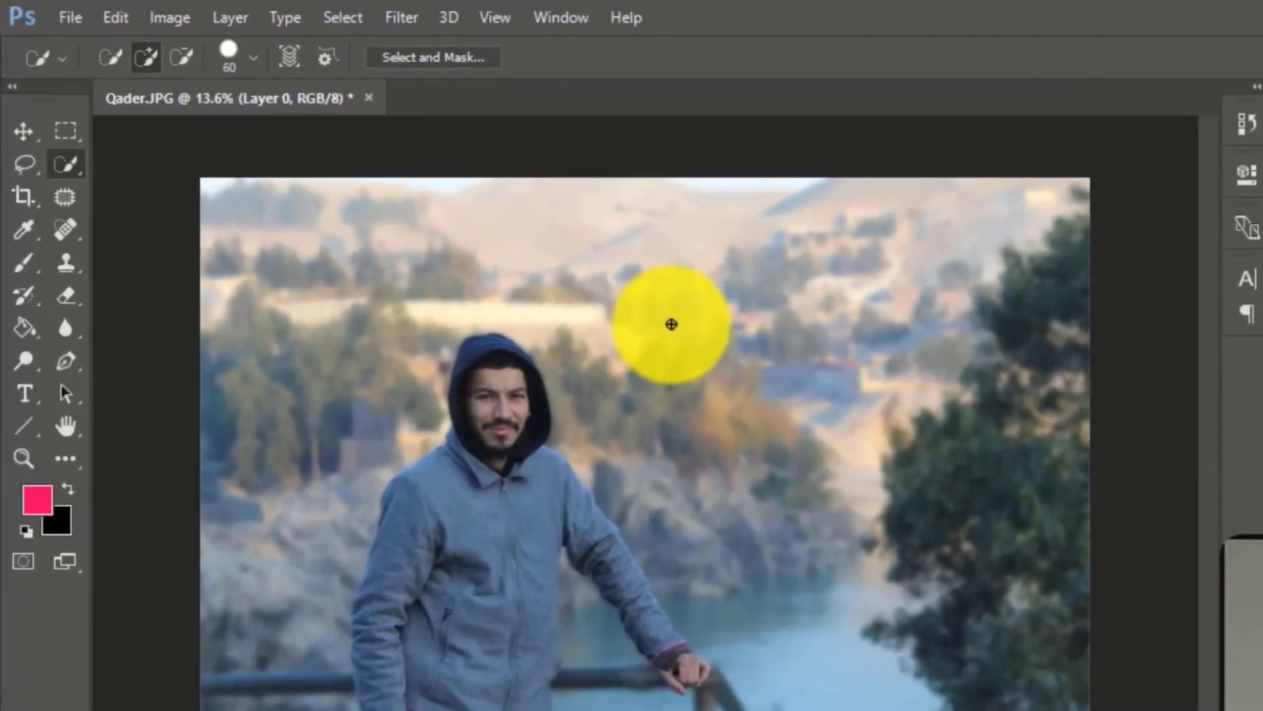
# - Start saving a copy of the image to the Desktop folder in JPEG format
pyautogui.click(55, 13)
pyautogui.click(176, 374)
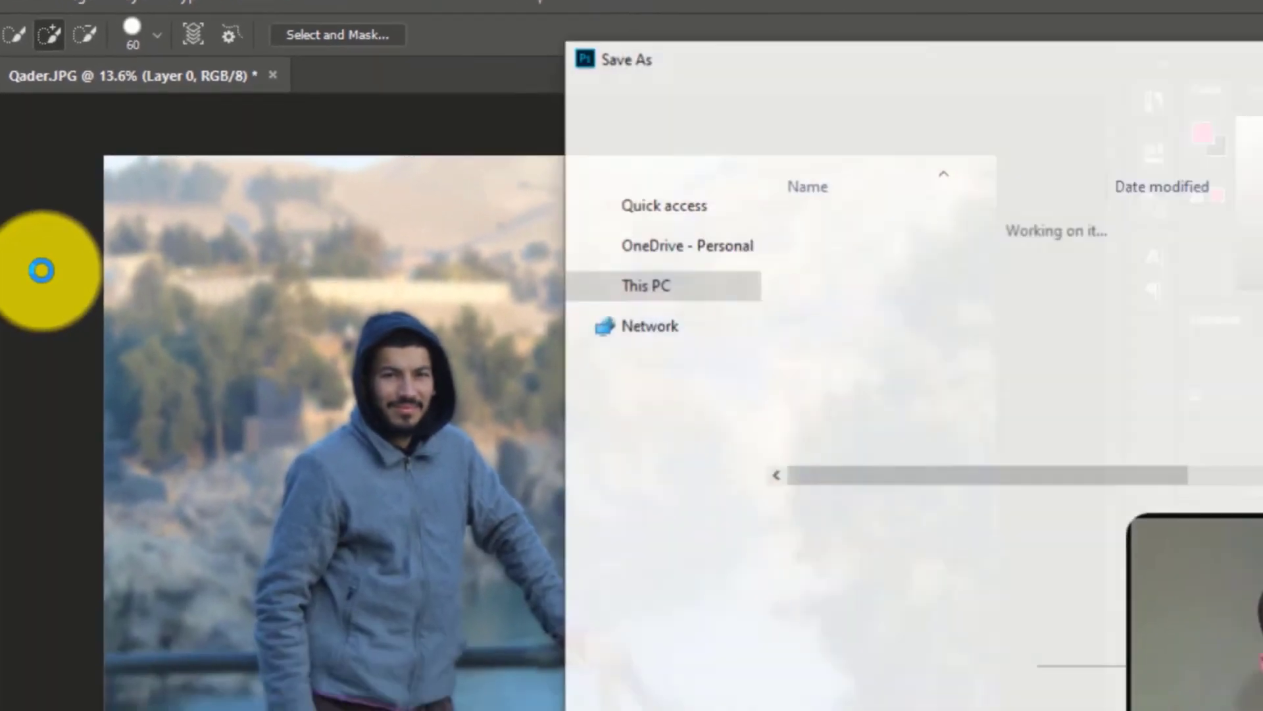
pyautogui.scroll(2, 543, 286)
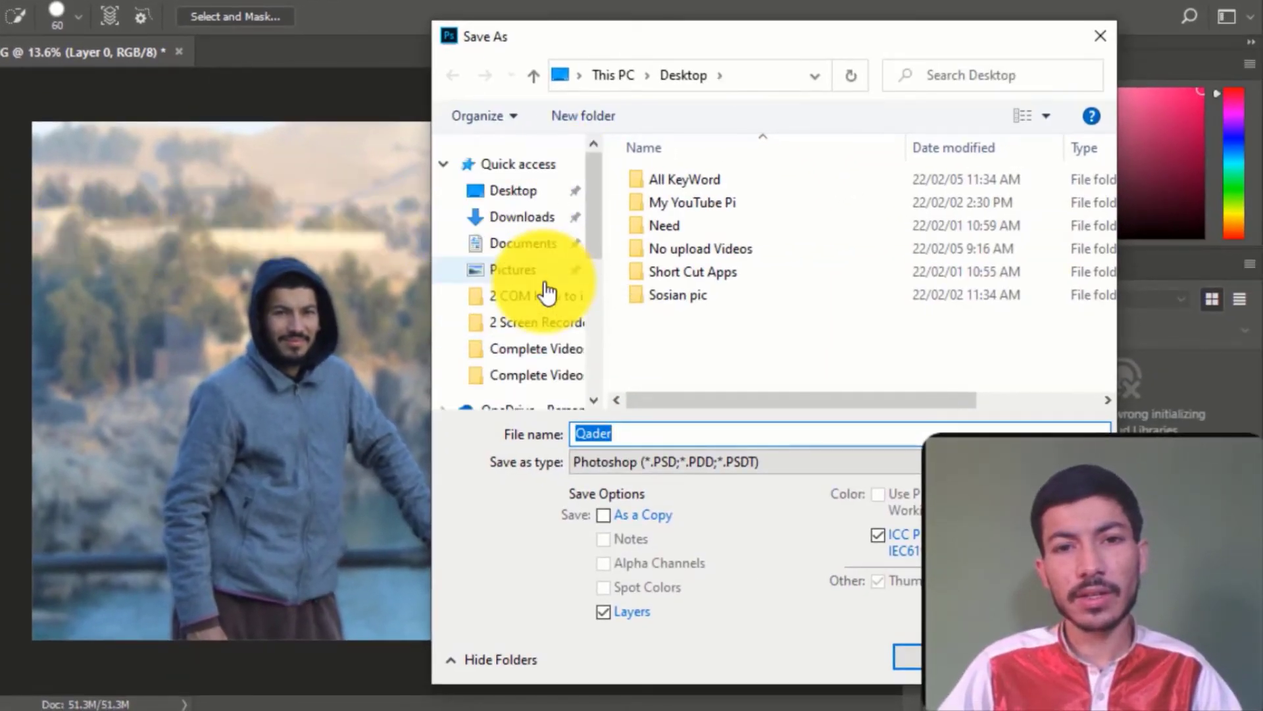
pyautogui.scroll(1, 543, 296)
pyautogui.click(535, 189)
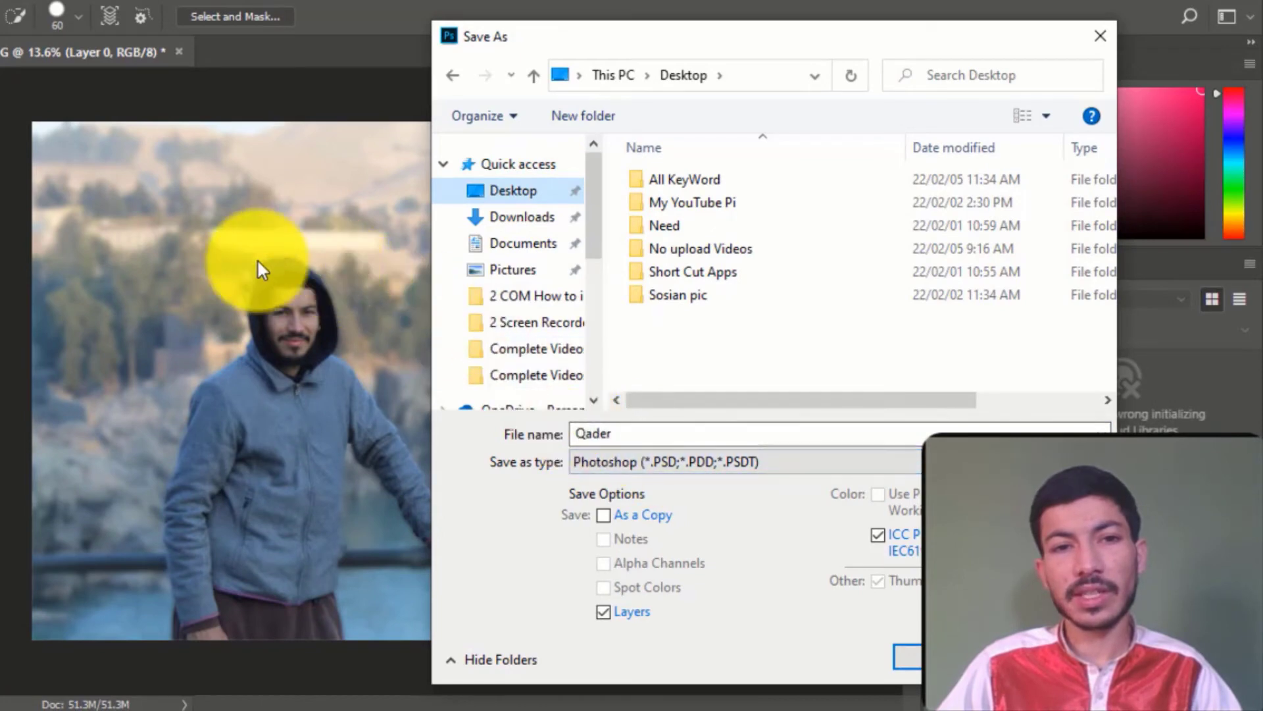
pyautogui.click(760, 463)
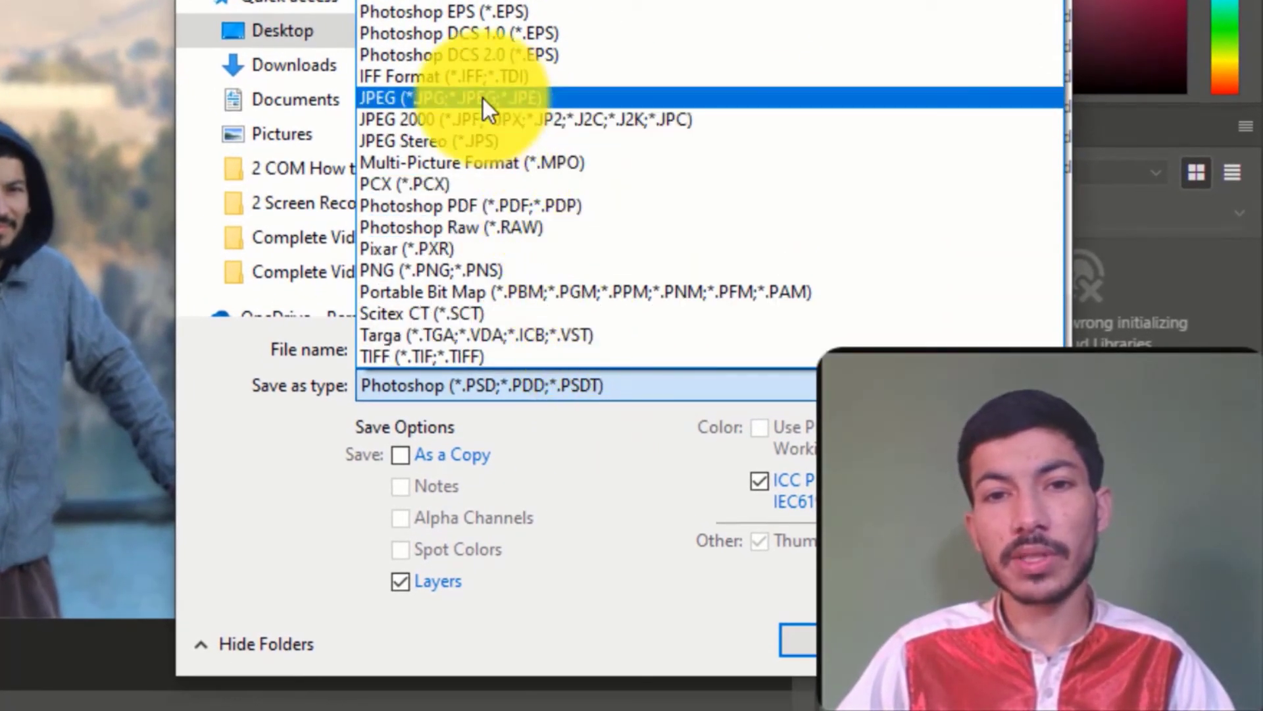
pyautogui.click(442, 96)
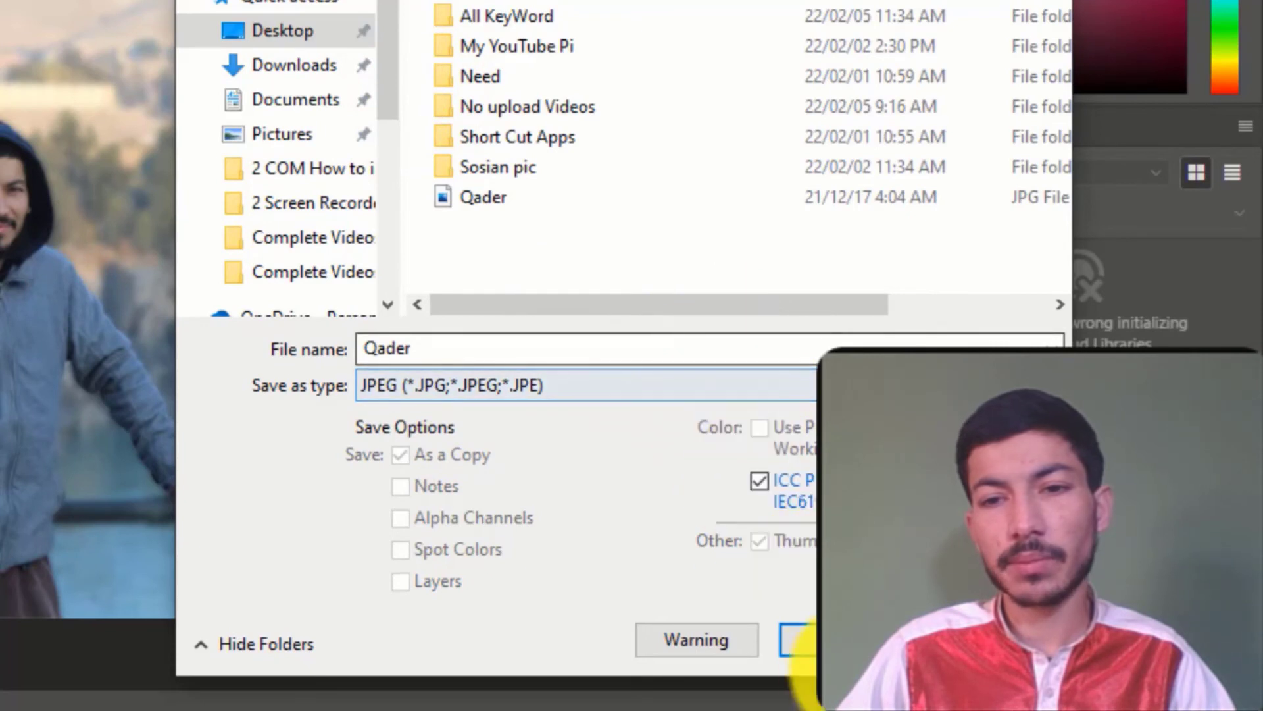
# - Append "new pic" to the existing file name and save the JPEG copy
pyautogui.doubleClick(426, 349)
pyautogui.click(427, 350)
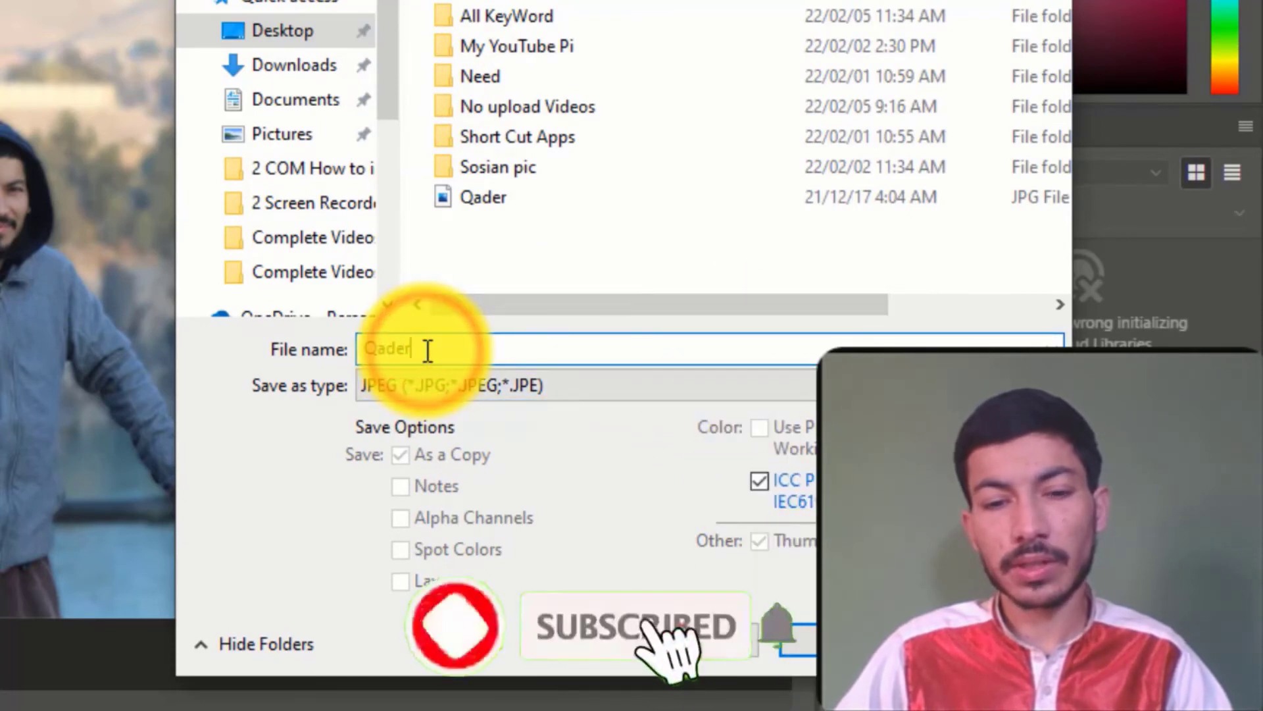
pyautogui.write('n')
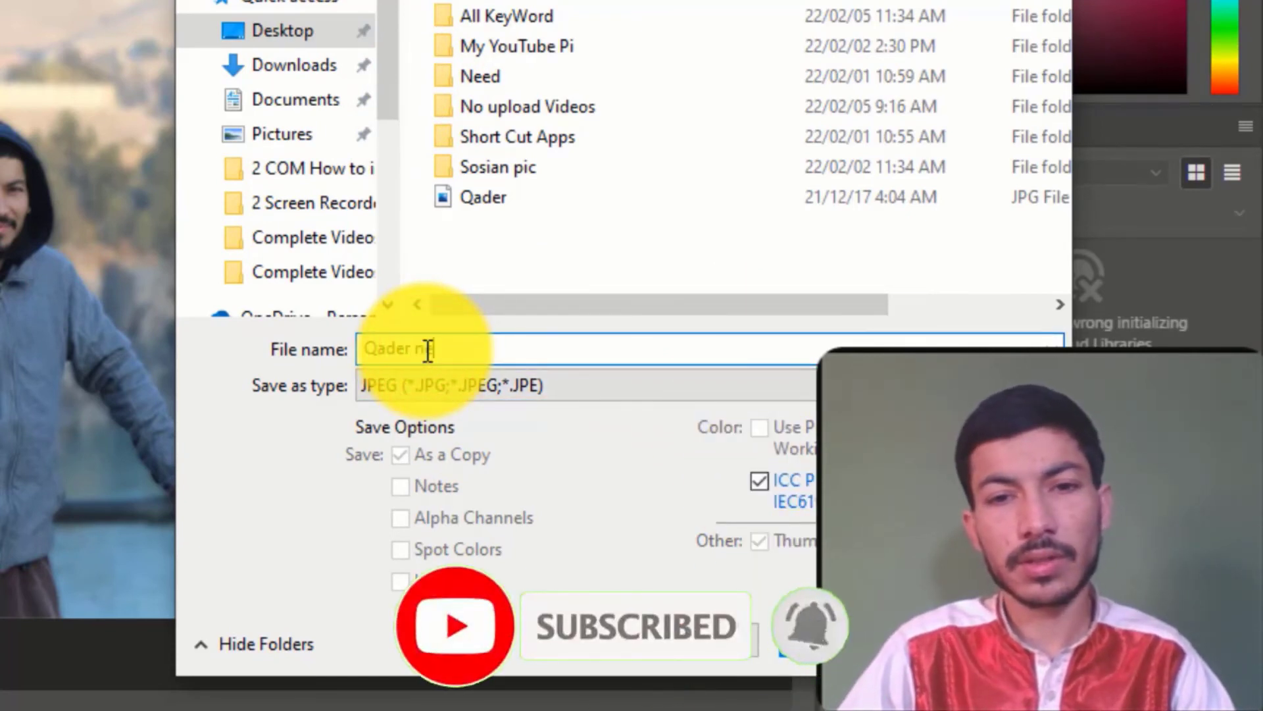
pyautogui.write('ew pic')
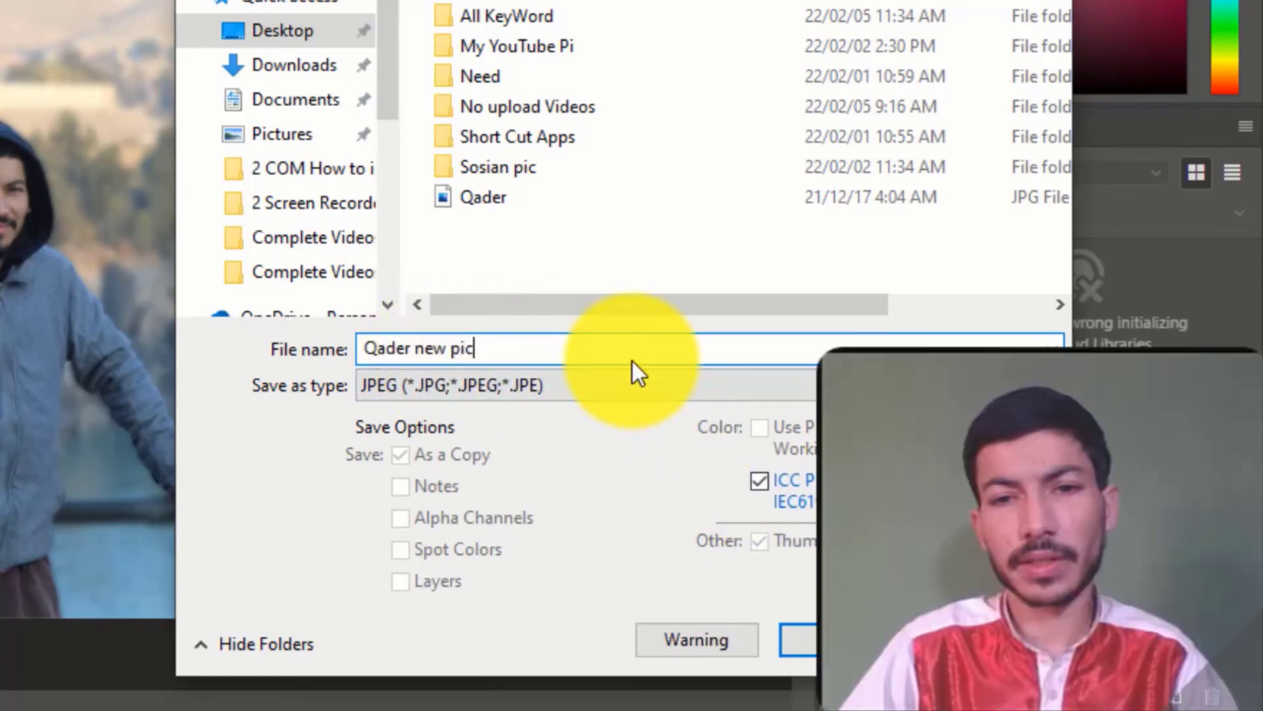
pyautogui.click(855, 633)
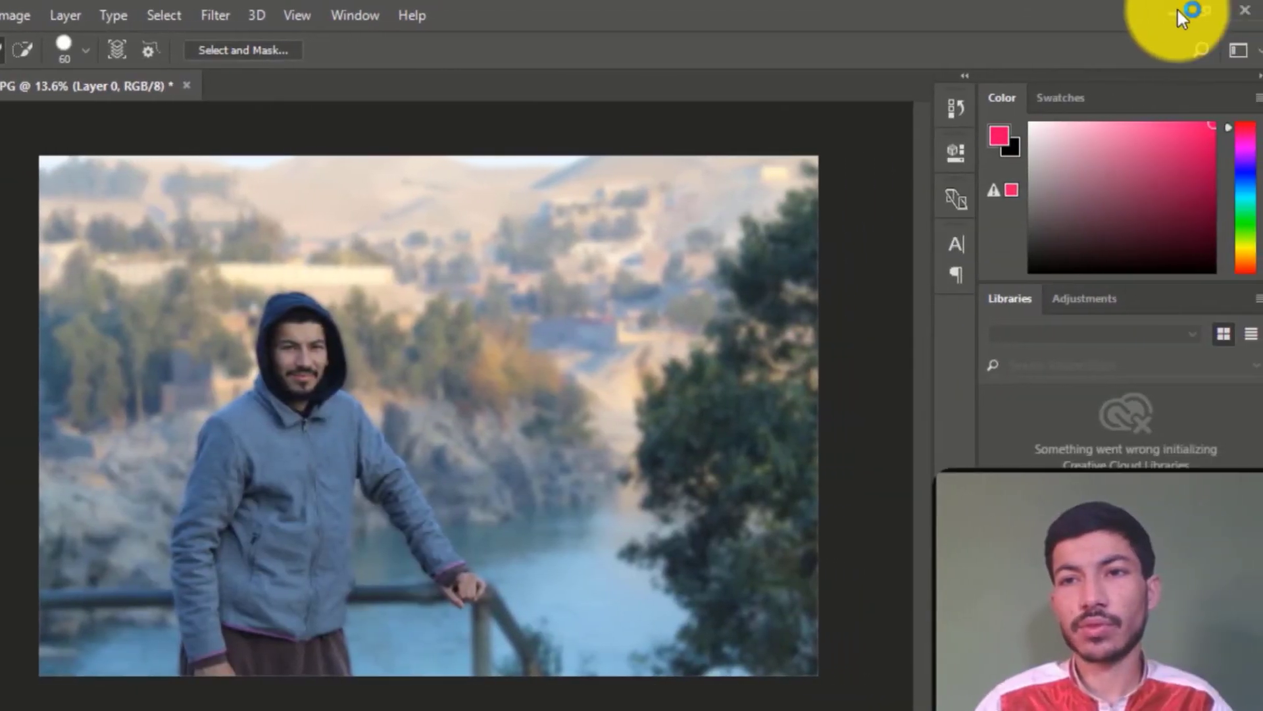
# - Switch to the Windows desktop, refresh it and move the new picture file beside the original photo
pyautogui.click(1166, 8)
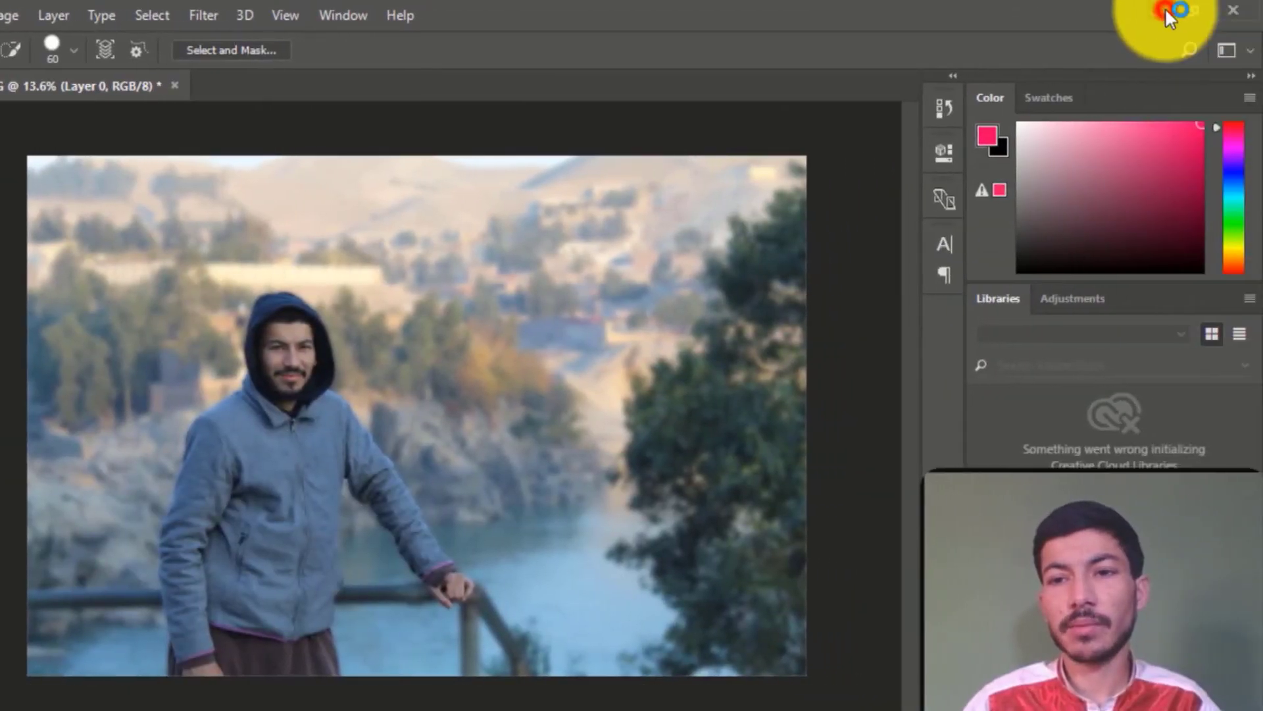
pyautogui.rightClick(715, 211)
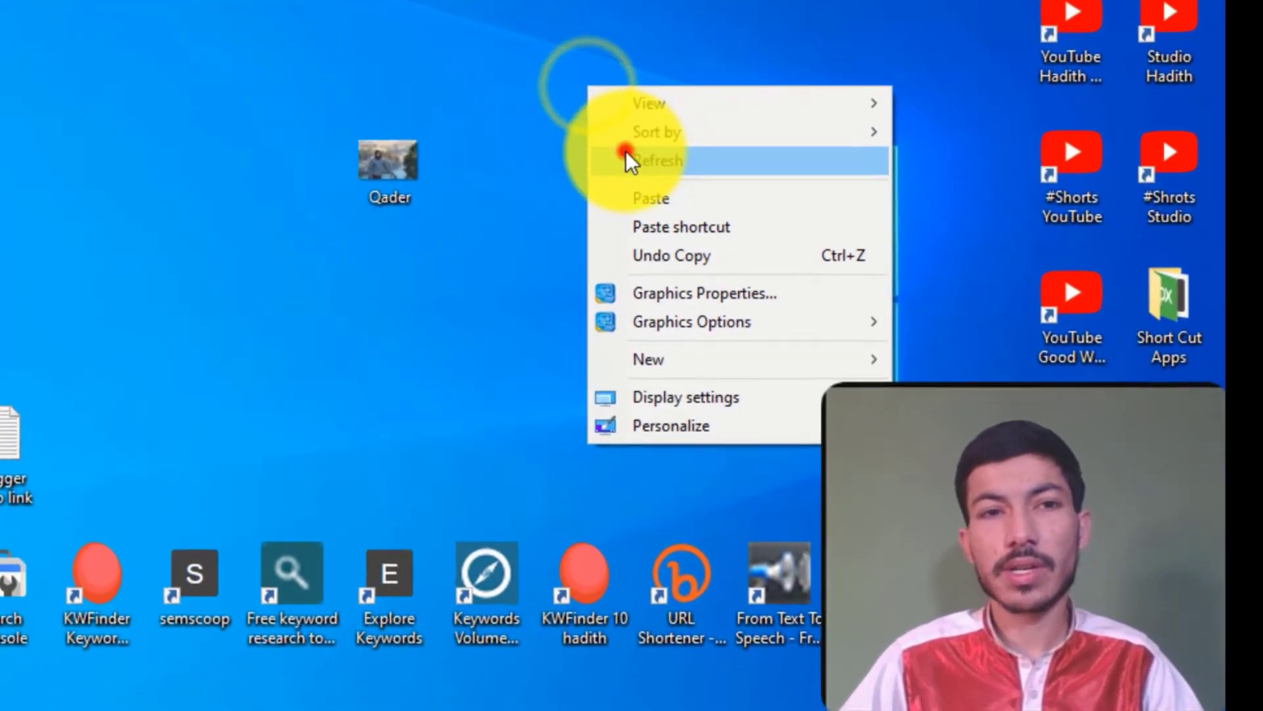
pyautogui.click(754, 271)
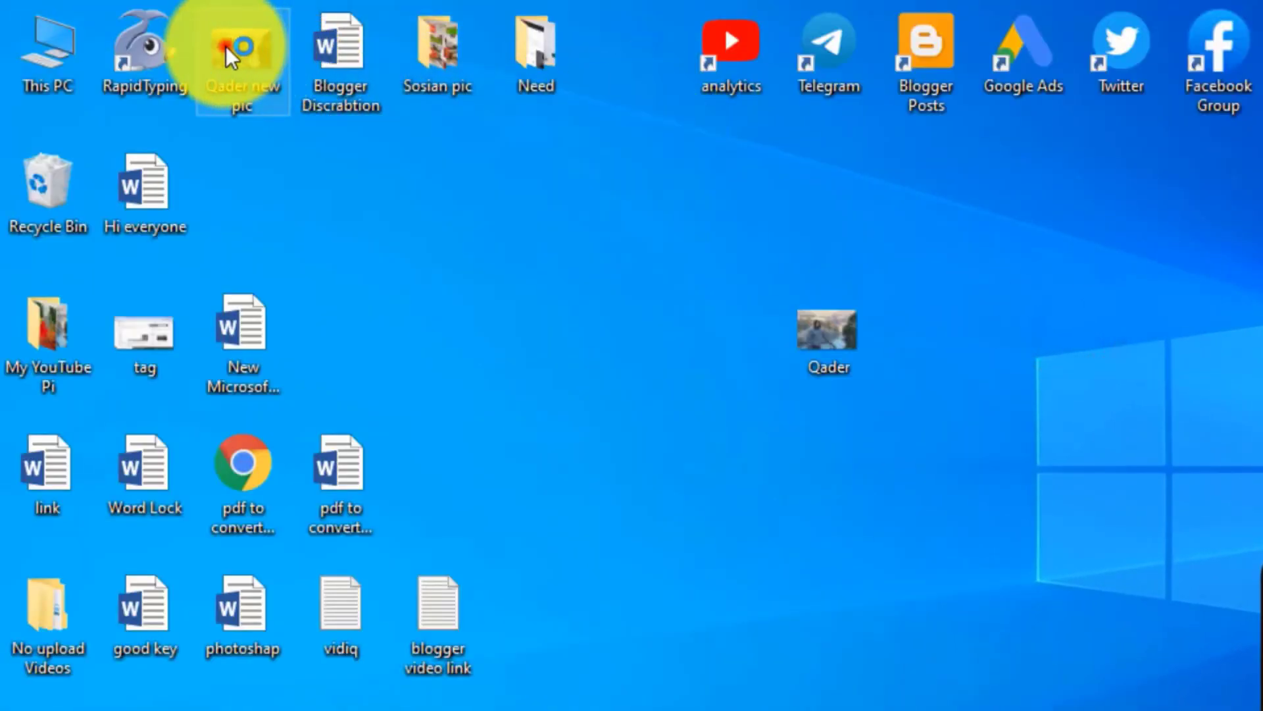
pyautogui.moveTo(226, 46); pyautogui.dragTo(1027, 330)
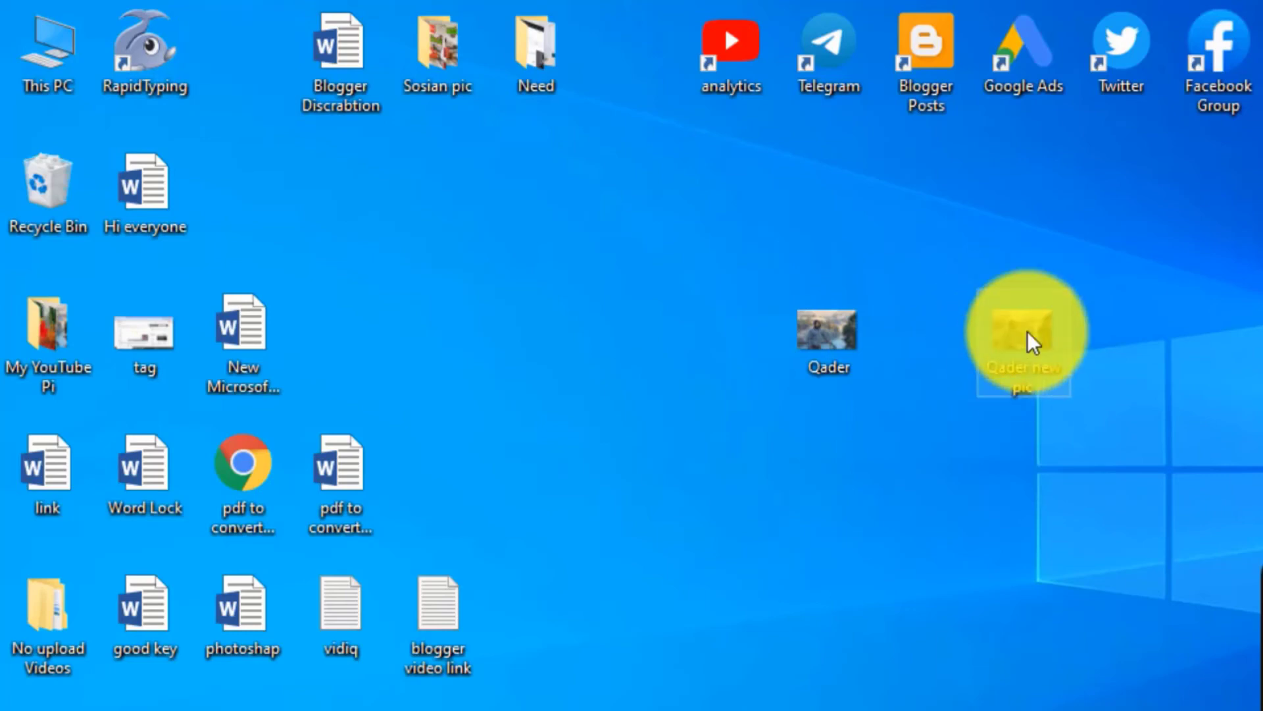
# - Open the new picture in Photos and compare its background with that of the original photo
pyautogui.doubleClick(1025, 331)
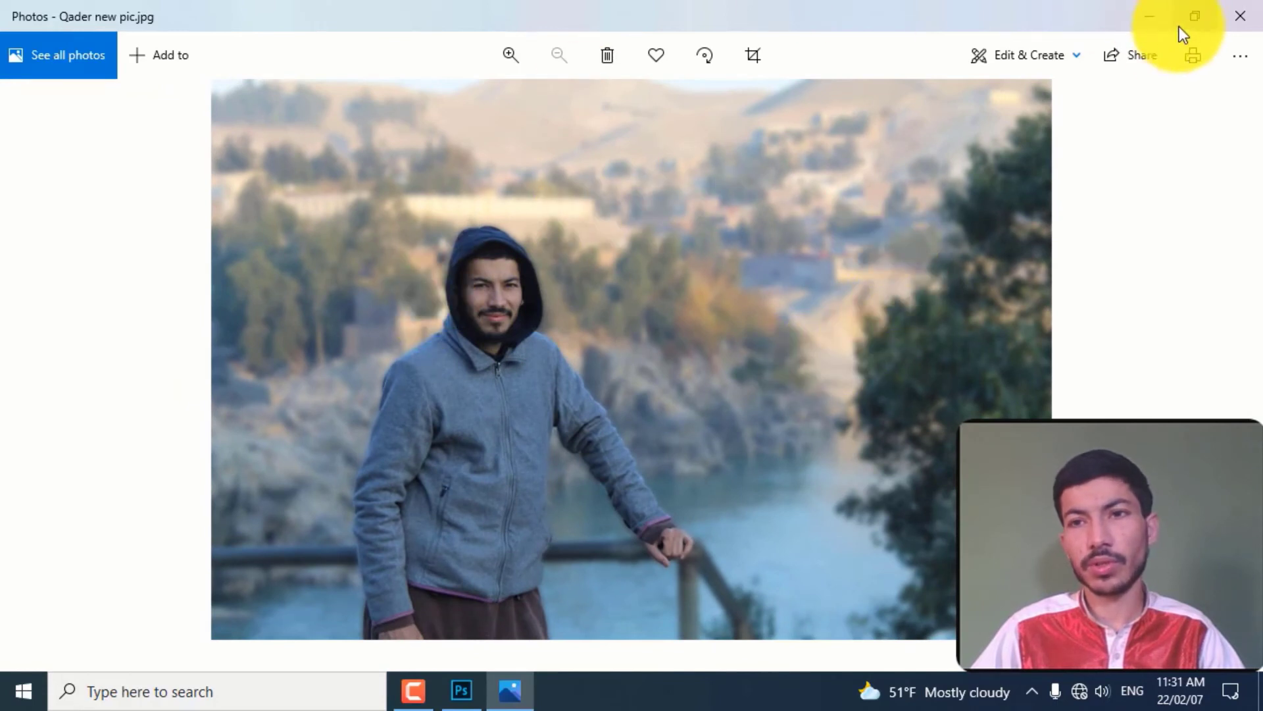
pyautogui.click(1194, 17)
pyautogui.click(509, 691)
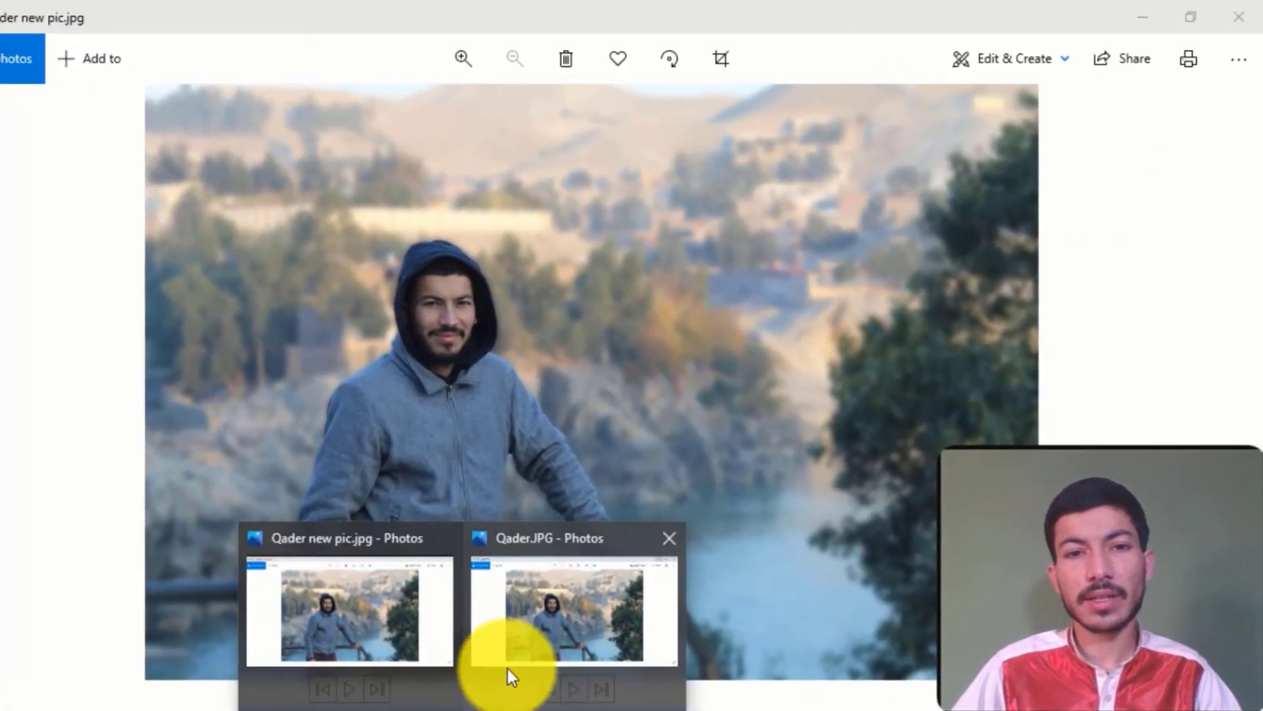
pyautogui.click(571, 613)
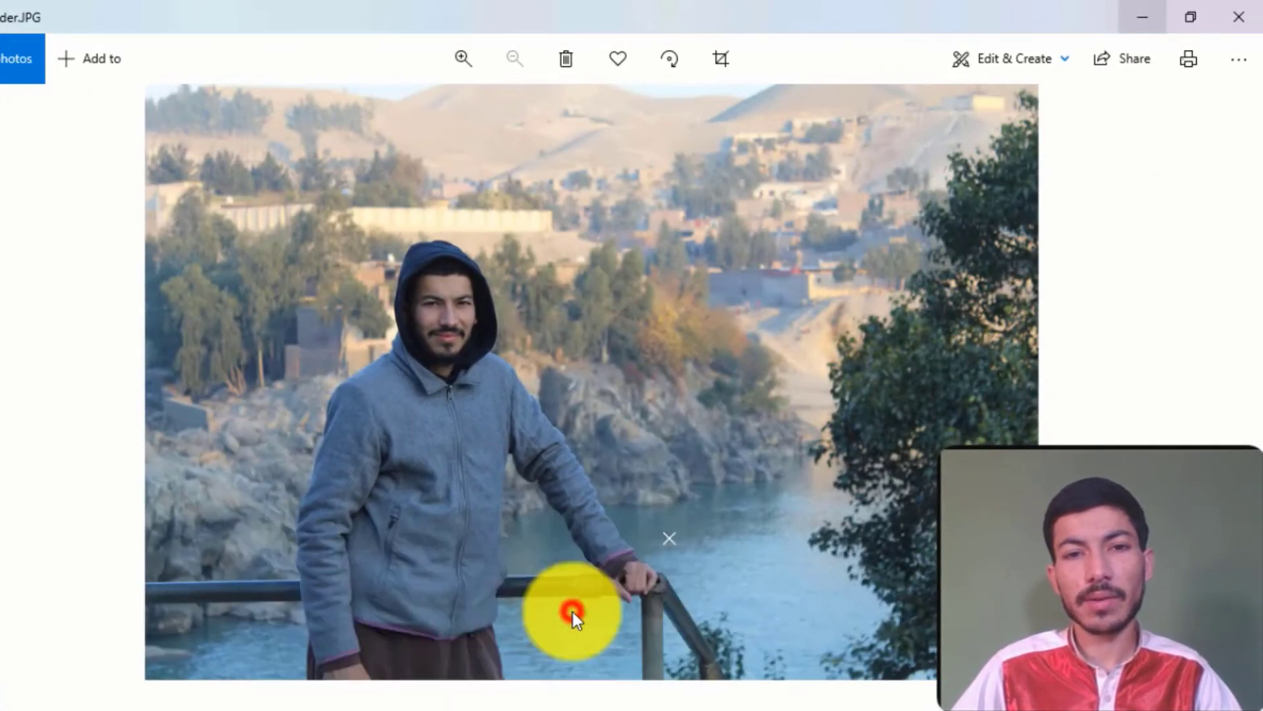
pyautogui.click(454, 709)
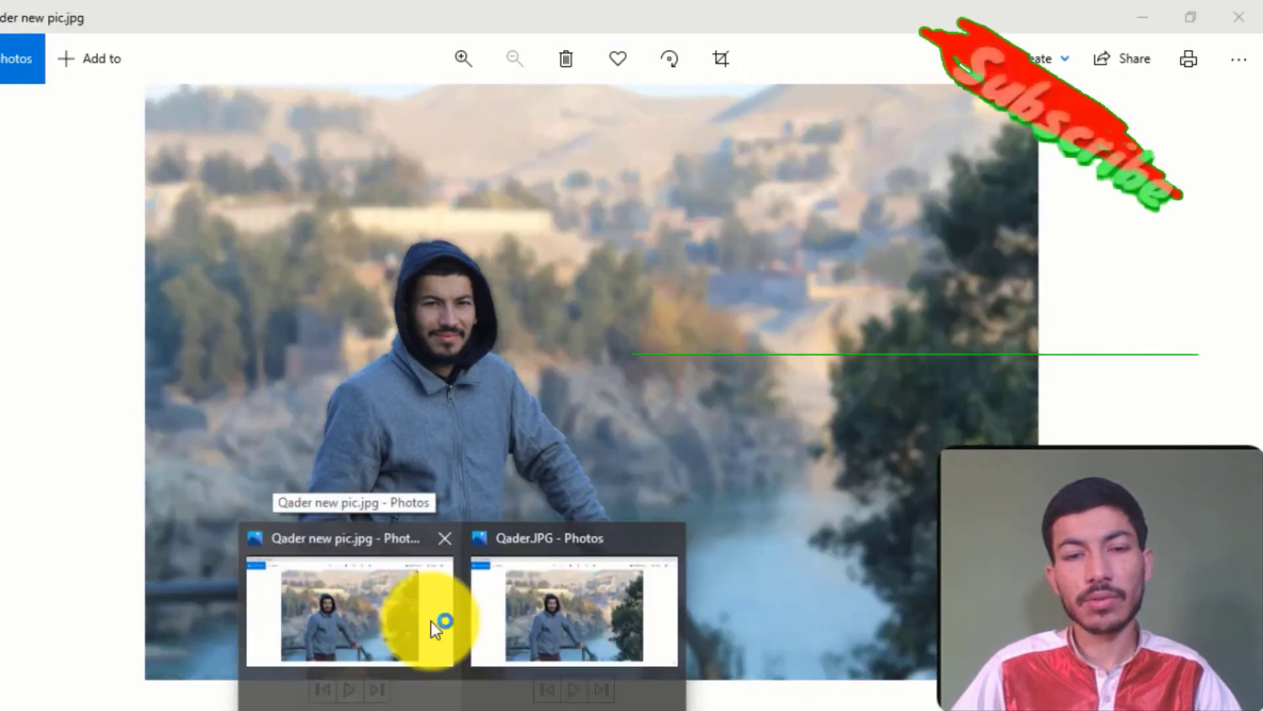